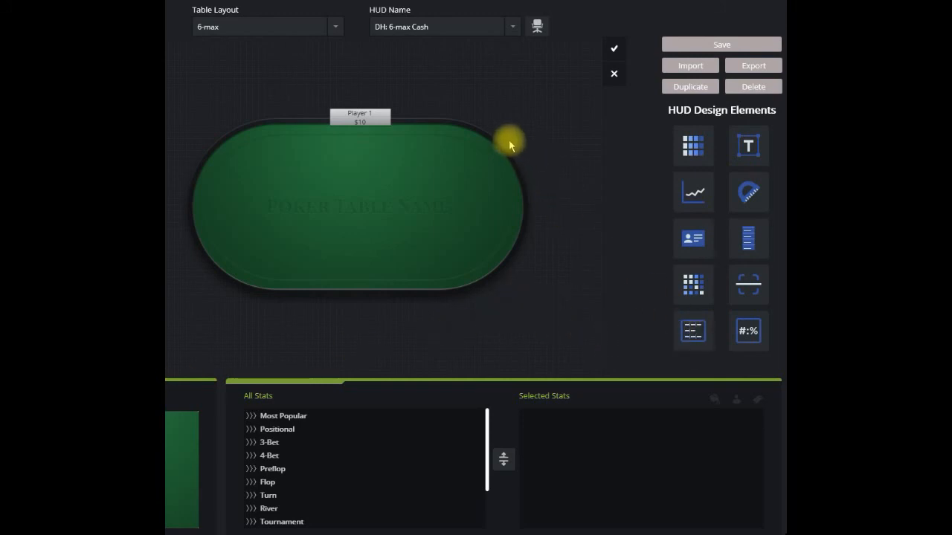
- Place a small Plain Stat Box just above Player 1's label, toward its left end, and assign it the VPIP% stat from Most Popular
drag(691, 333, 399, 96)
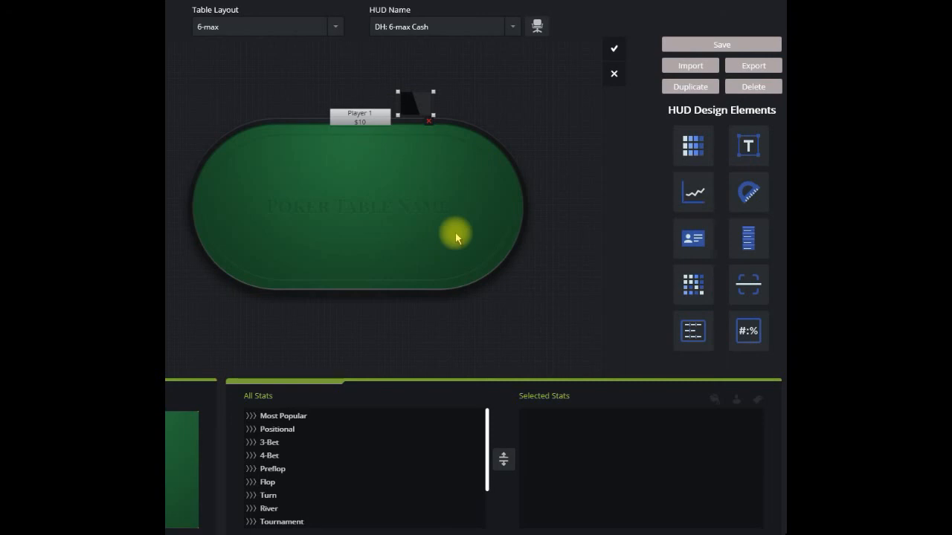
drag(434, 116, 321, 98)
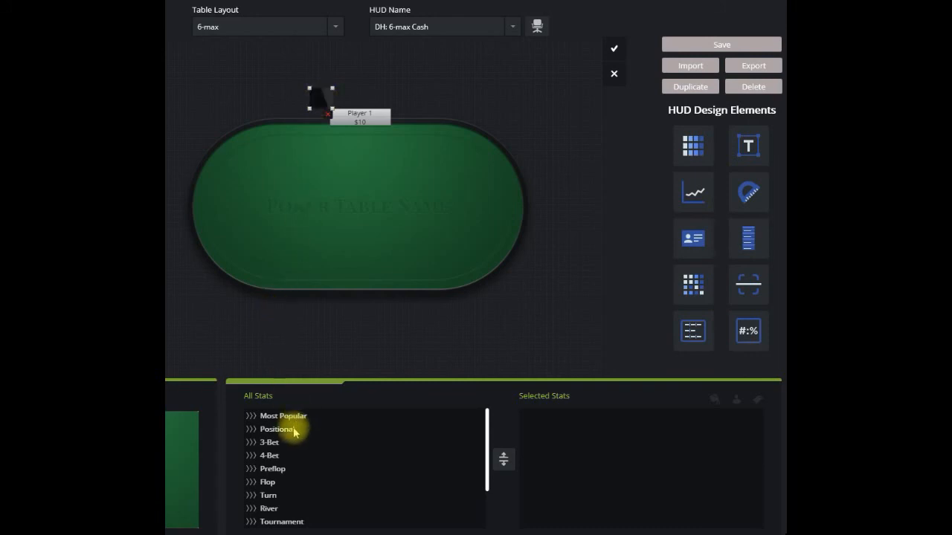
click(253, 420)
scroll(352, 501, down, 10)
scroll(352, 502, down, 3)
drag(330, 483, 597, 439)
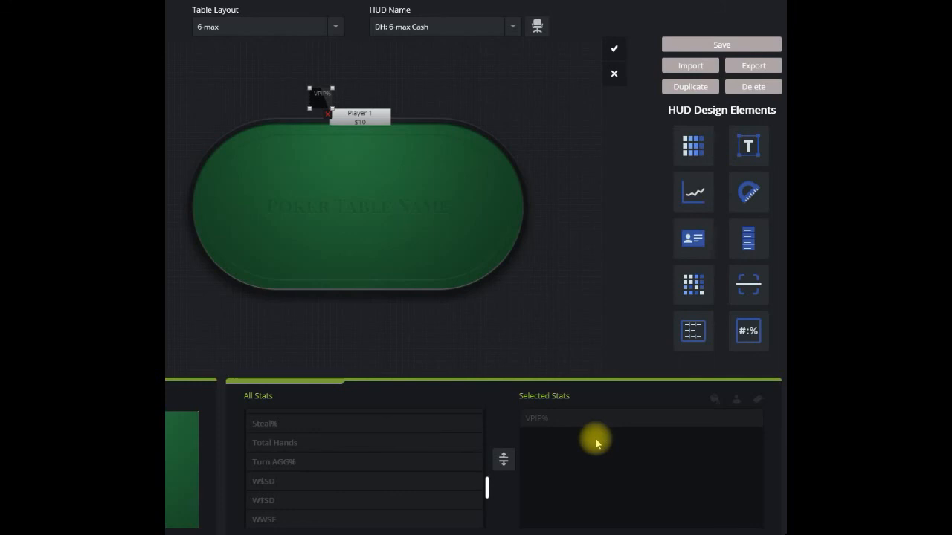
- Format the VPIP% stat with 0 decimal places and a bold Segoe UI font at size 22
click(712, 400)
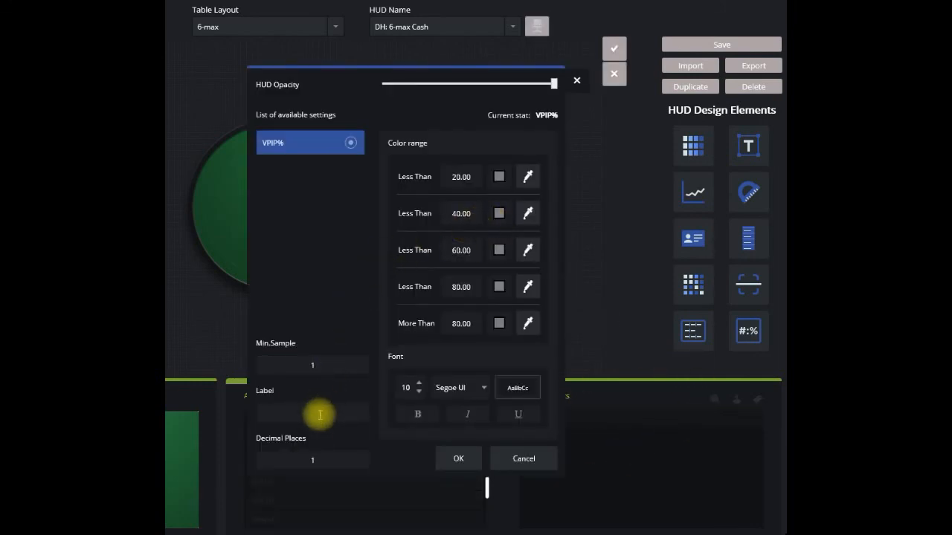
click(320, 461)
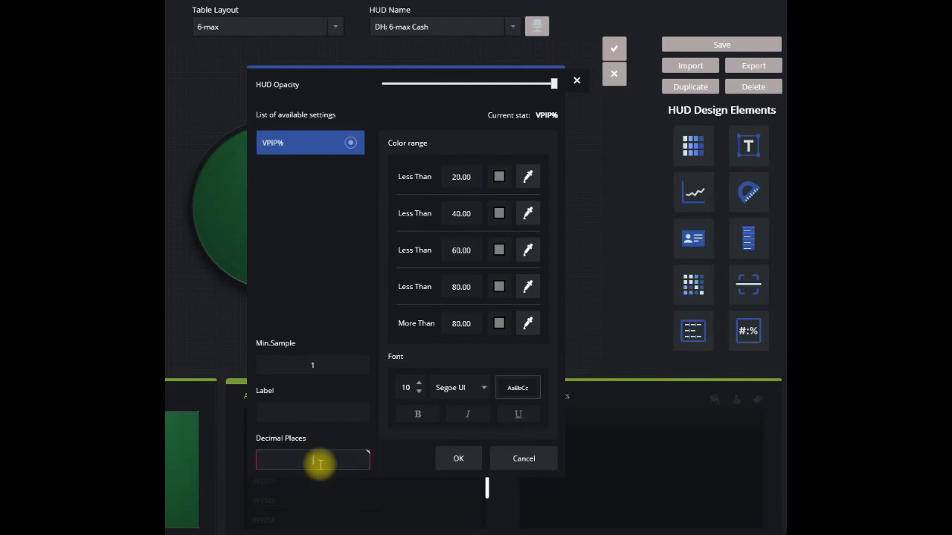
click(418, 383)
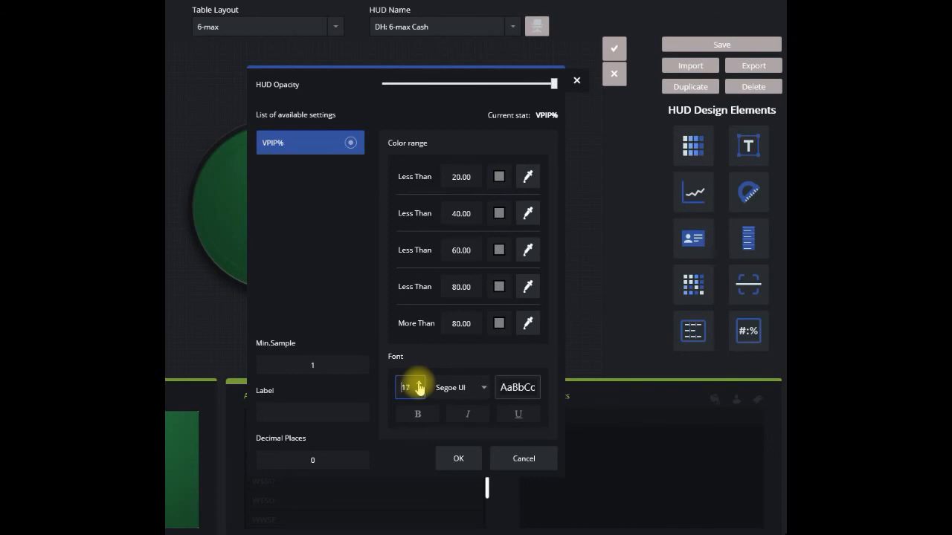
click(418, 384)
click(418, 384)
click(418, 384)
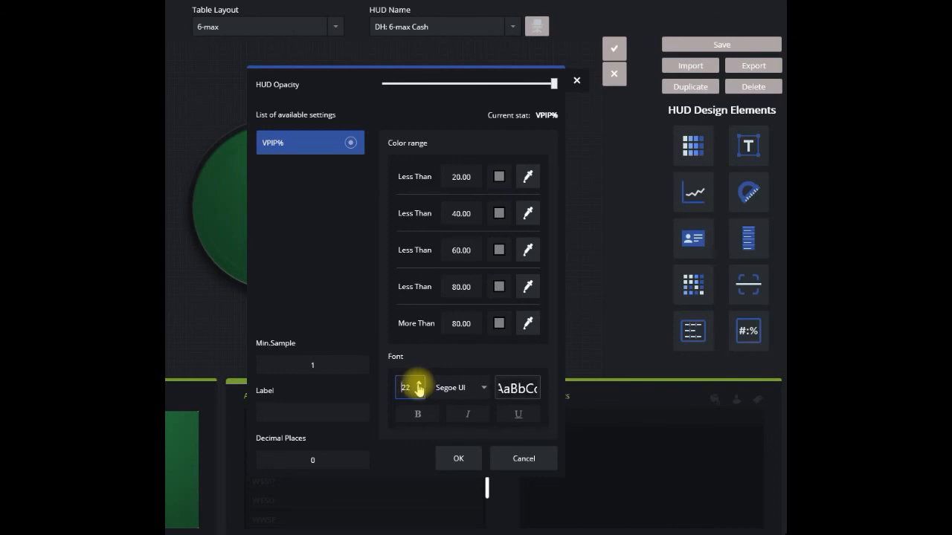
click(418, 384)
click(418, 412)
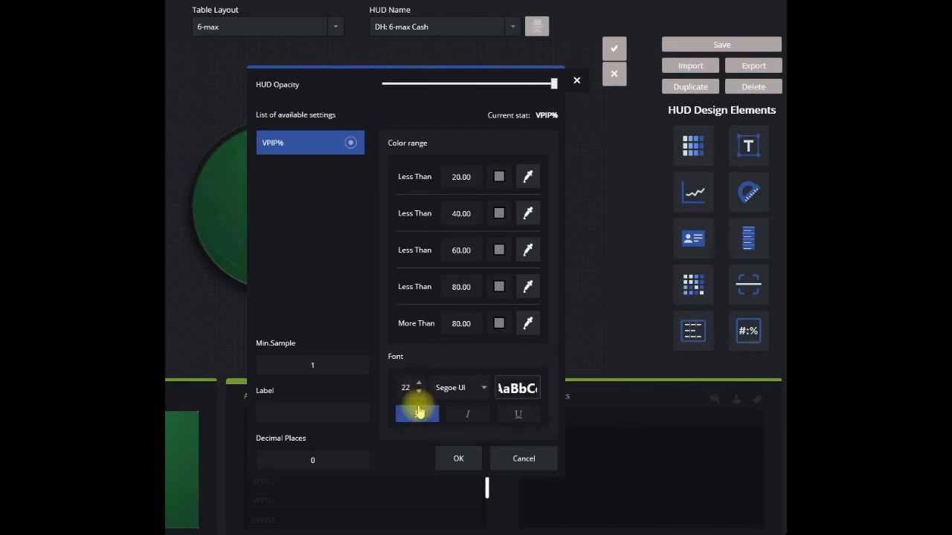
click(455, 457)
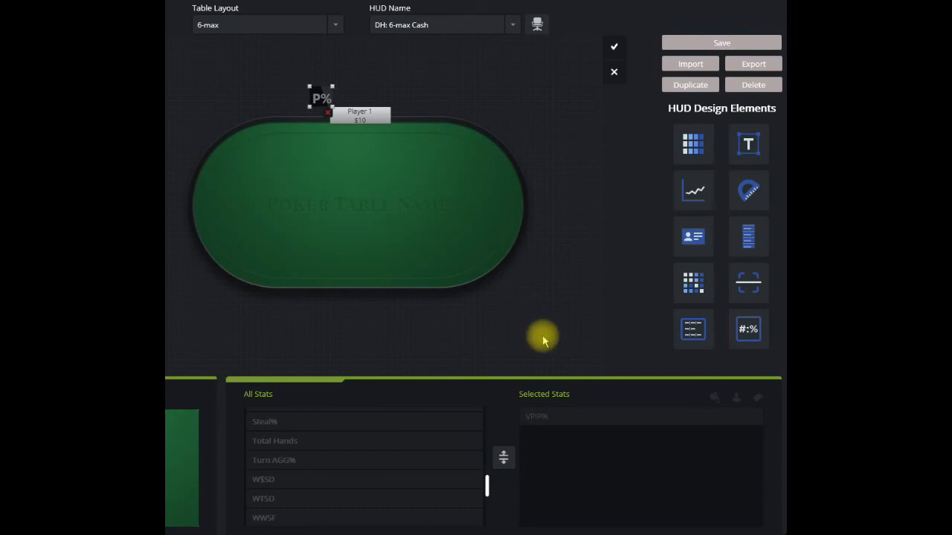
- Set the first two VPIP% color ranges to red for less than 14 and orange for less than 20
click(713, 398)
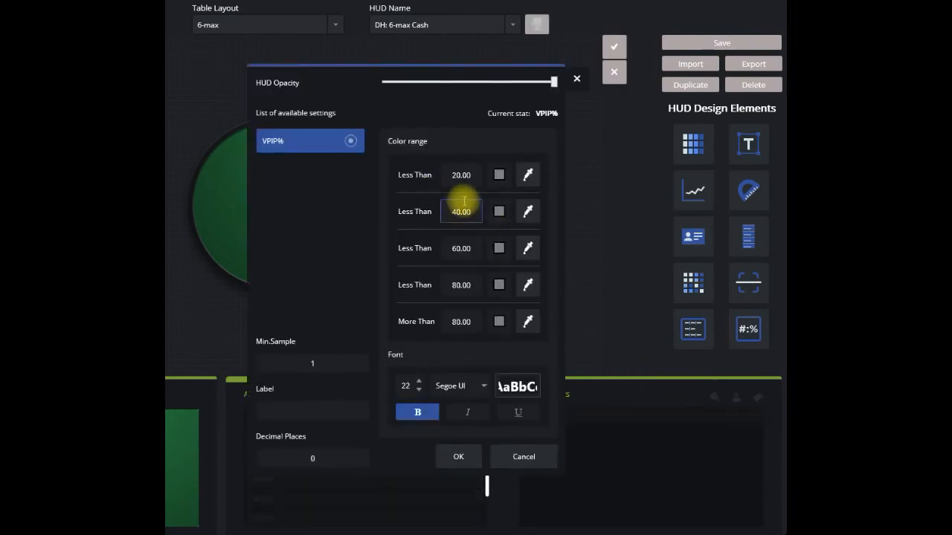
click(474, 177)
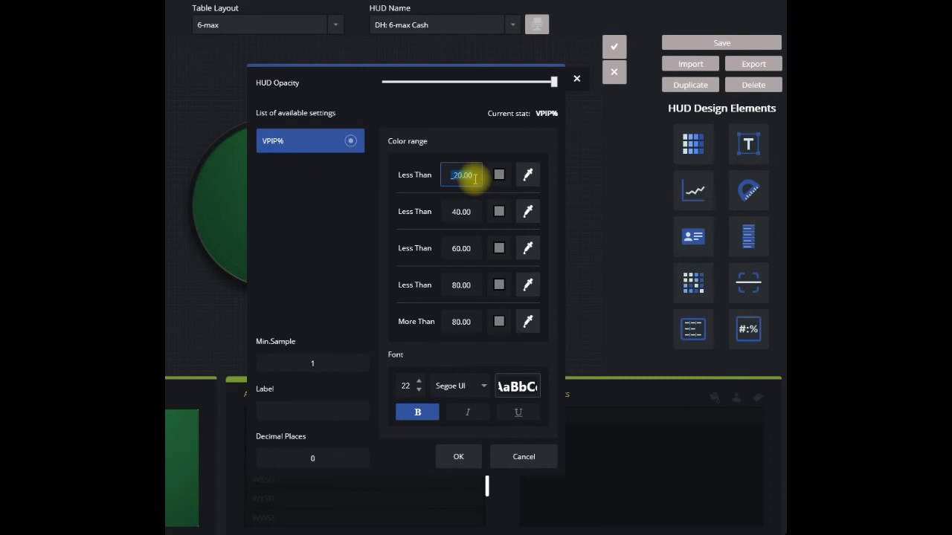
click(525, 179)
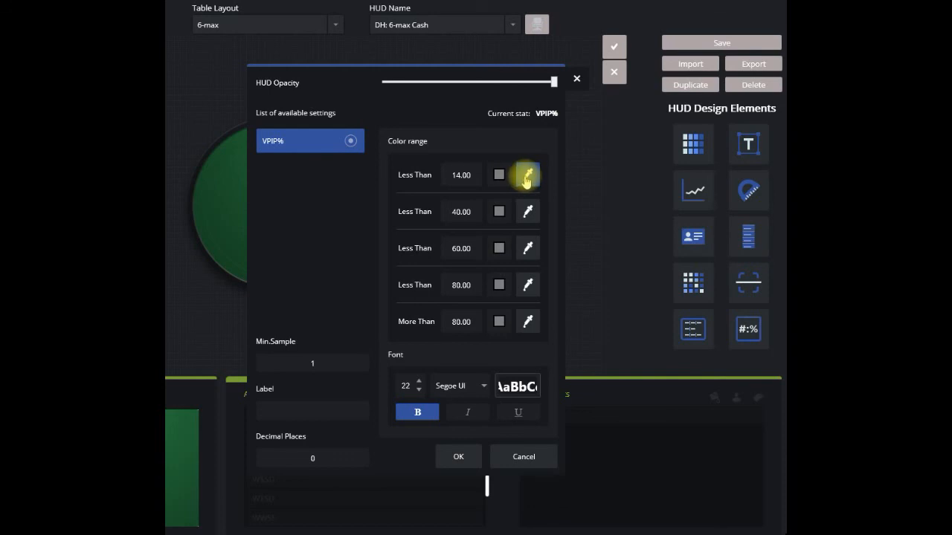
click(528, 174)
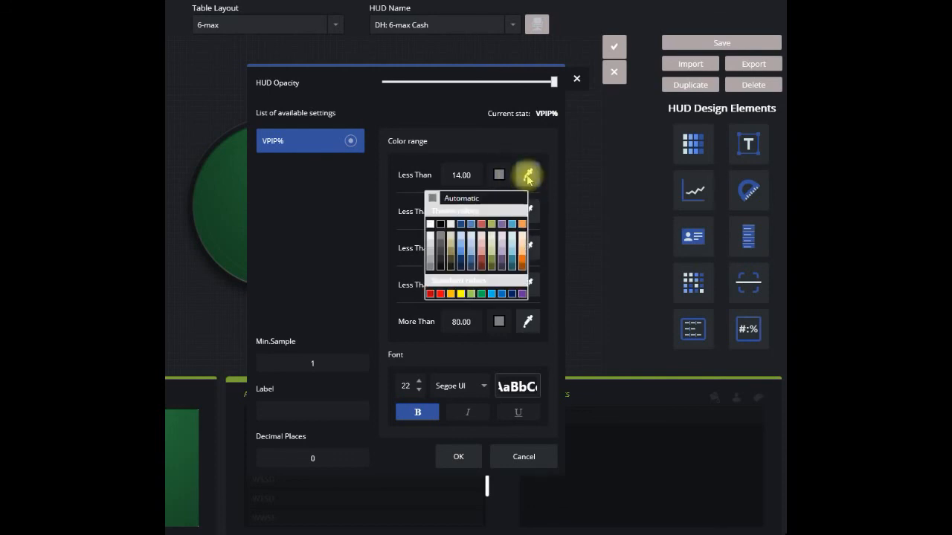
click(440, 294)
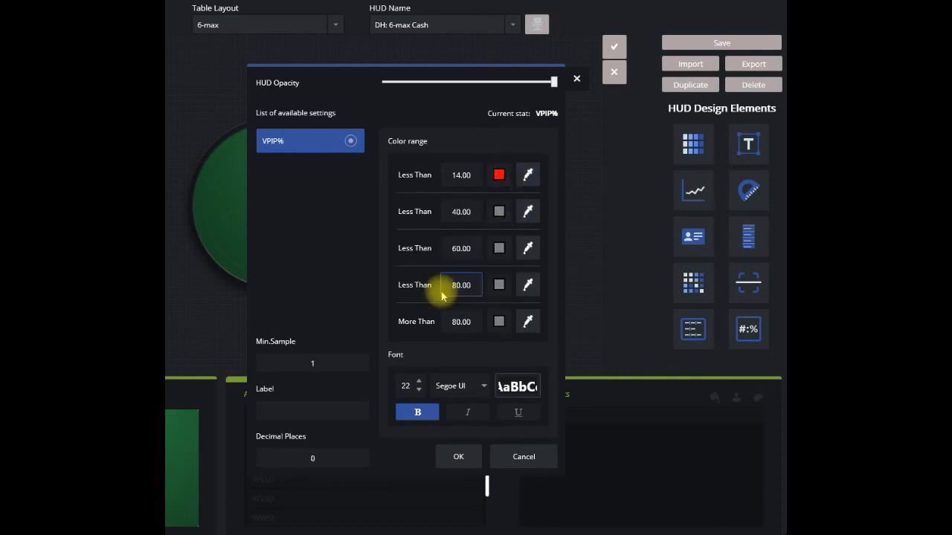
click(470, 211)
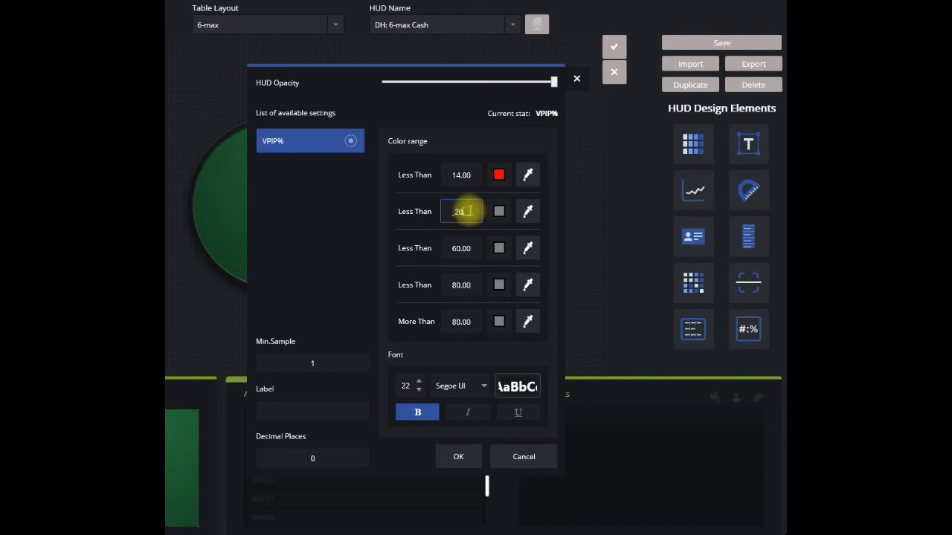
click(528, 212)
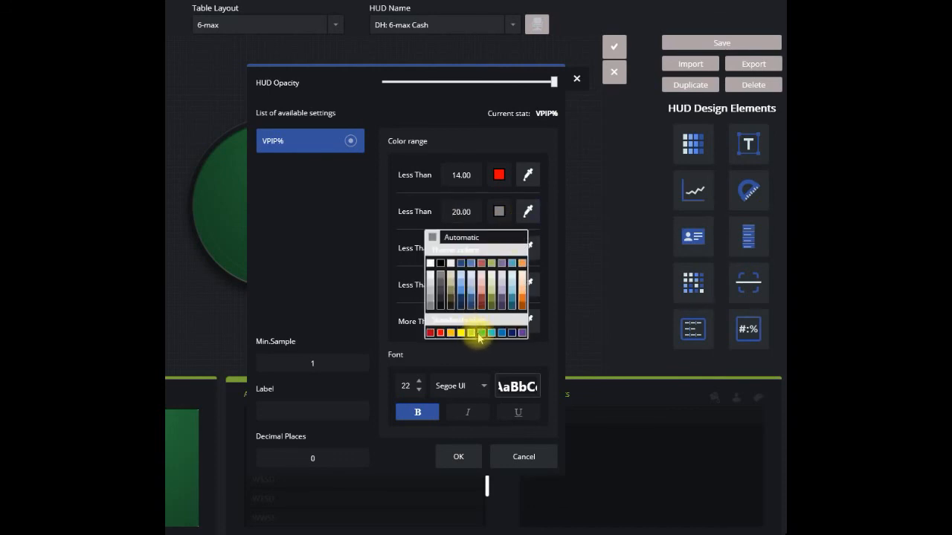
click(524, 299)
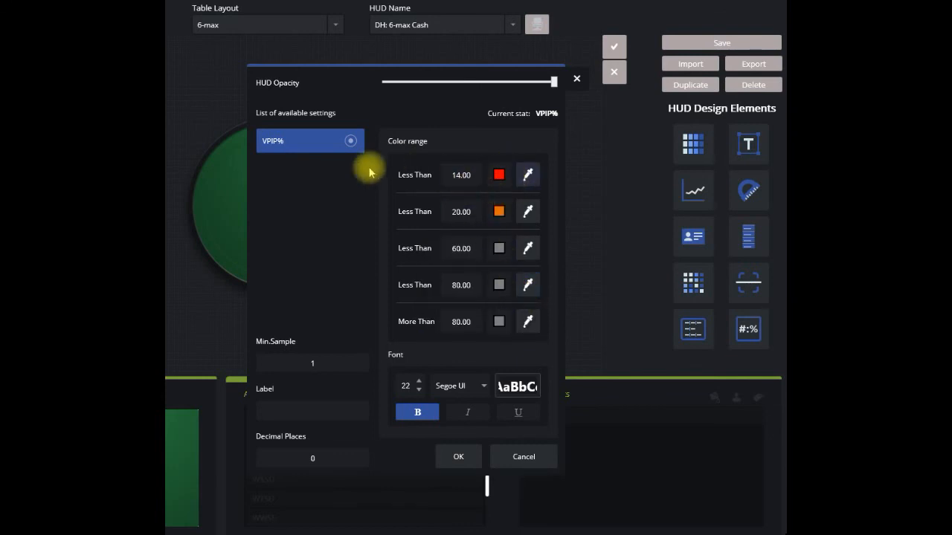
click(470, 216)
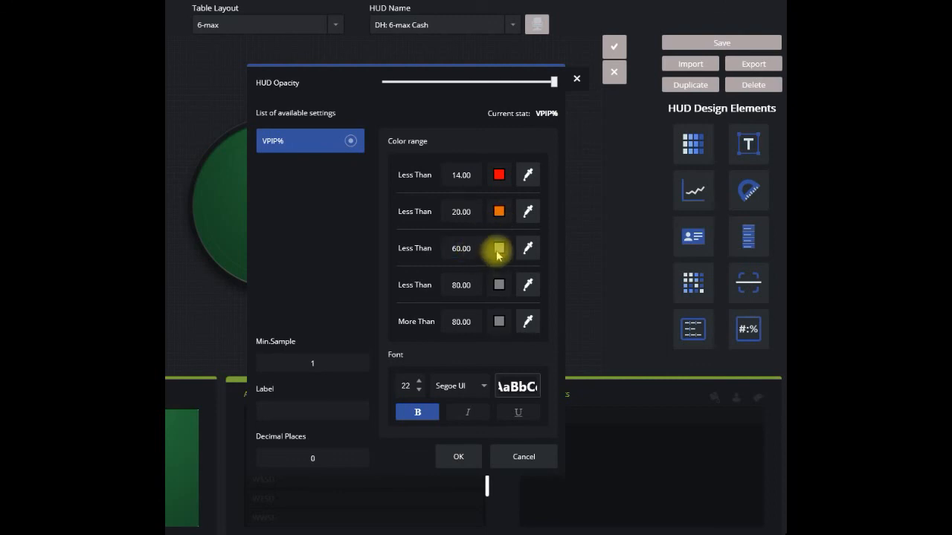
- Set the third and fourth VPIP% color ranges to blue for less than 28 and yellow for less than 33
click(473, 249)
text(28.__)
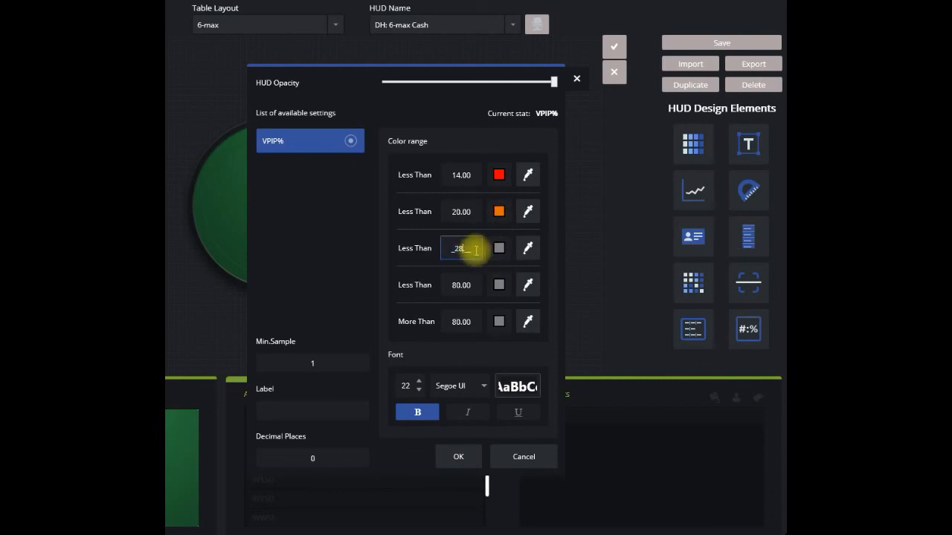
click(526, 252)
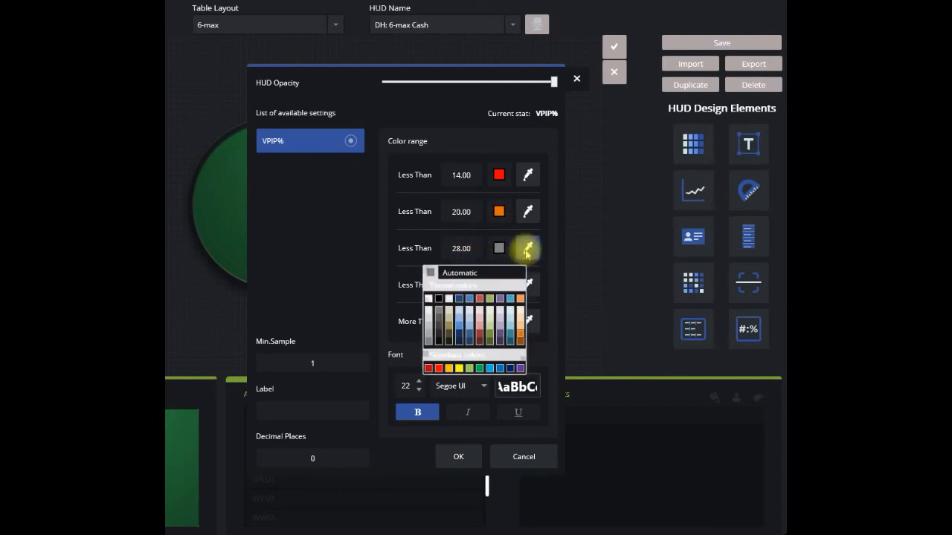
click(501, 367)
click(471, 284)
text(3)
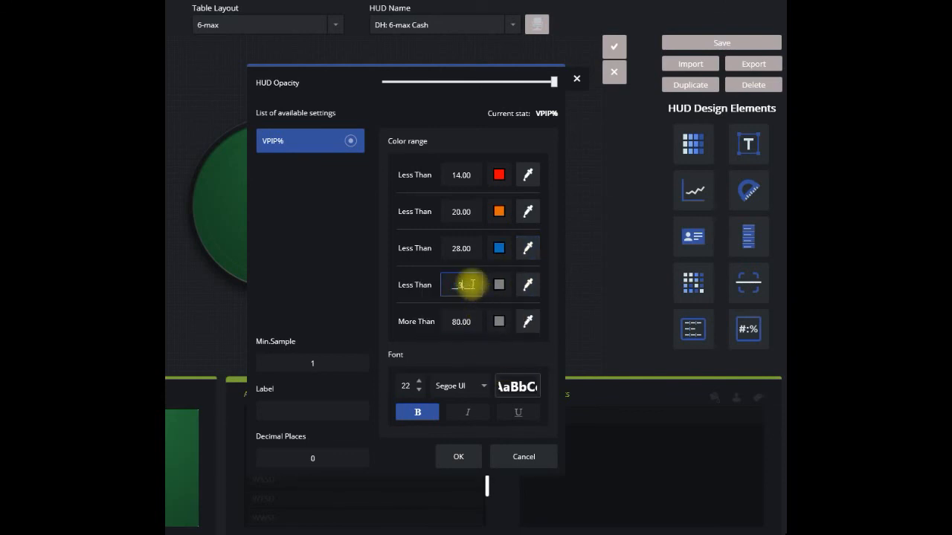
text(3)
click(527, 290)
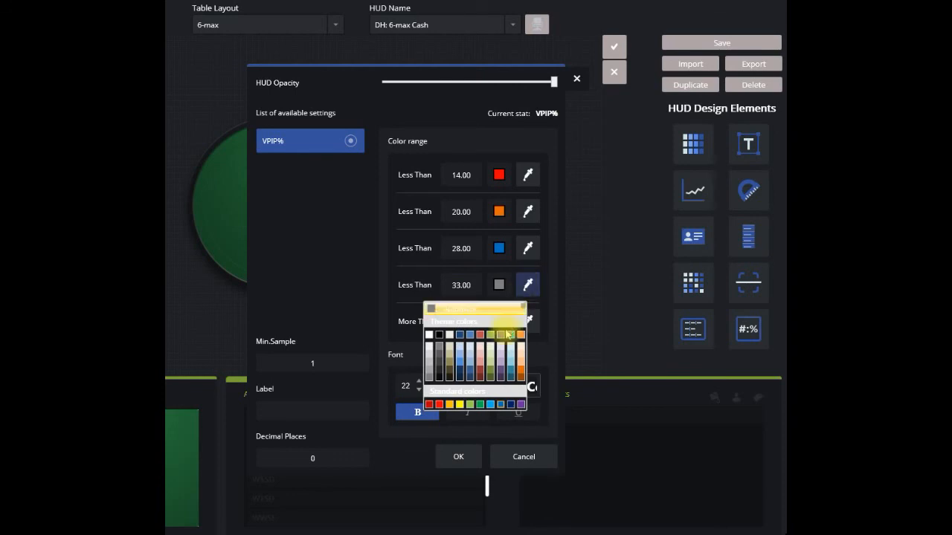
click(460, 404)
- Set the last VPIP% color range to green for more than 33 and apply the stat settings
click(461, 321)
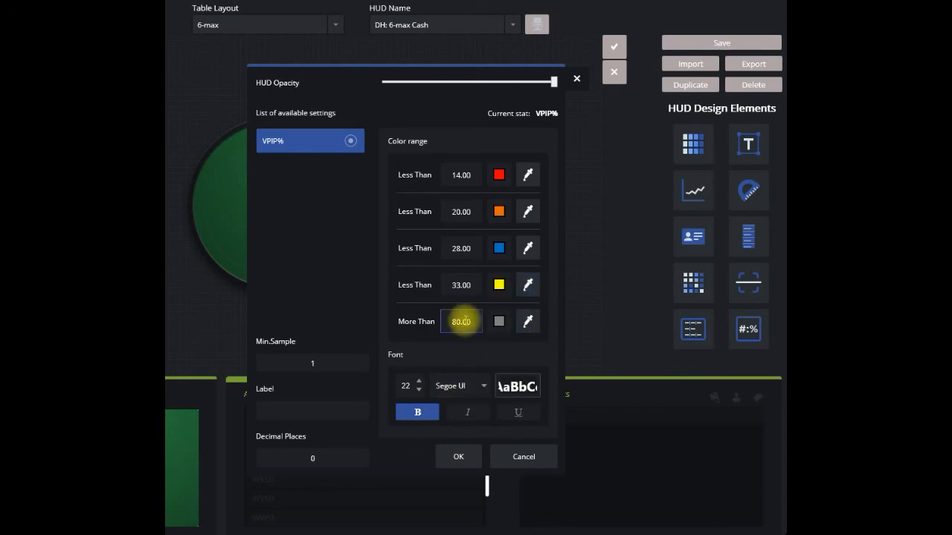
text(33._0)
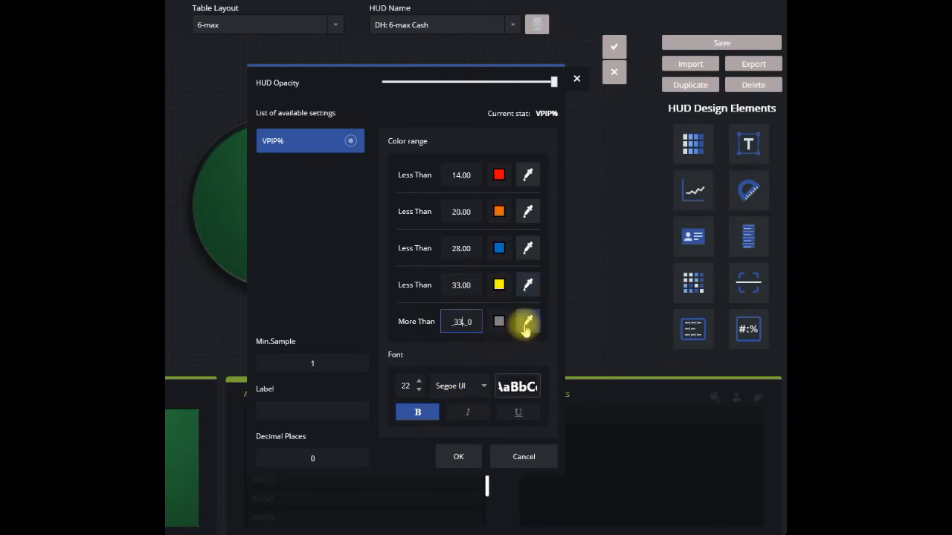
click(527, 321)
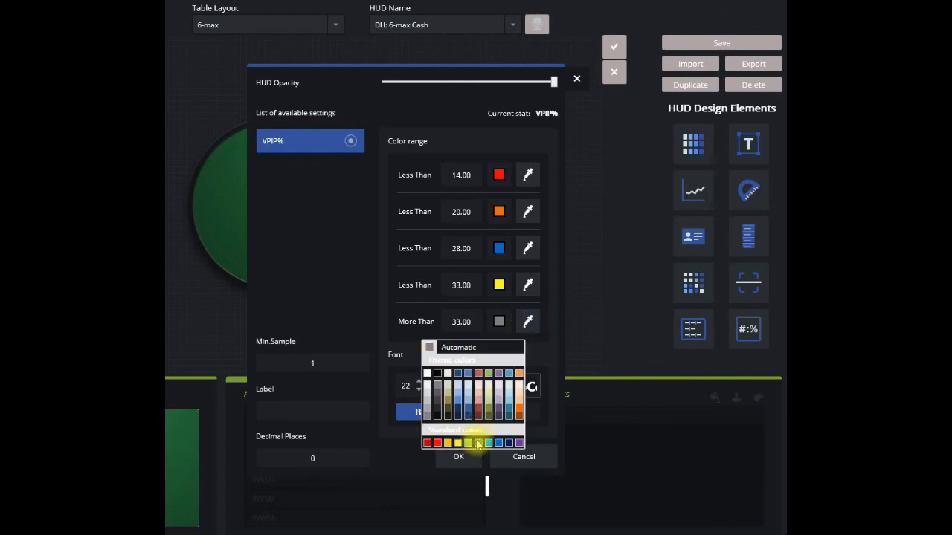
click(478, 443)
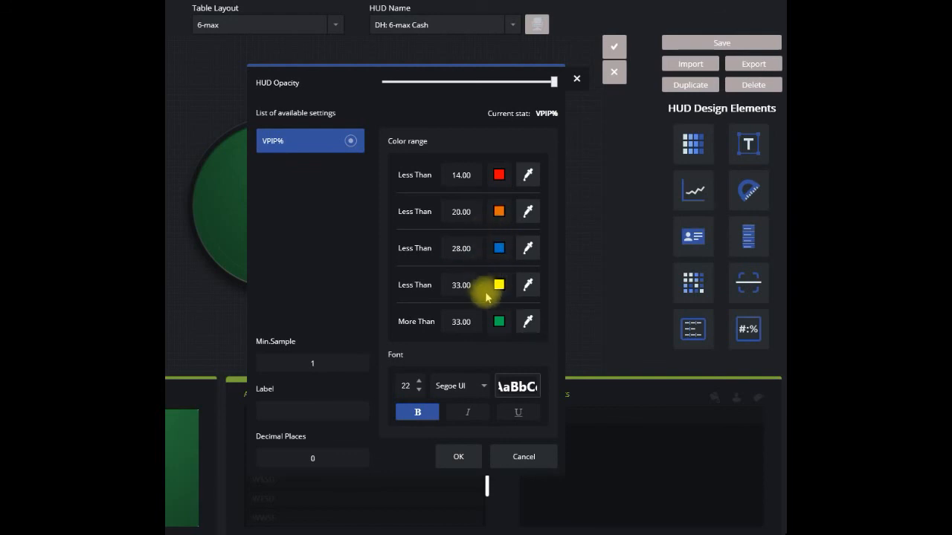
click(459, 456)
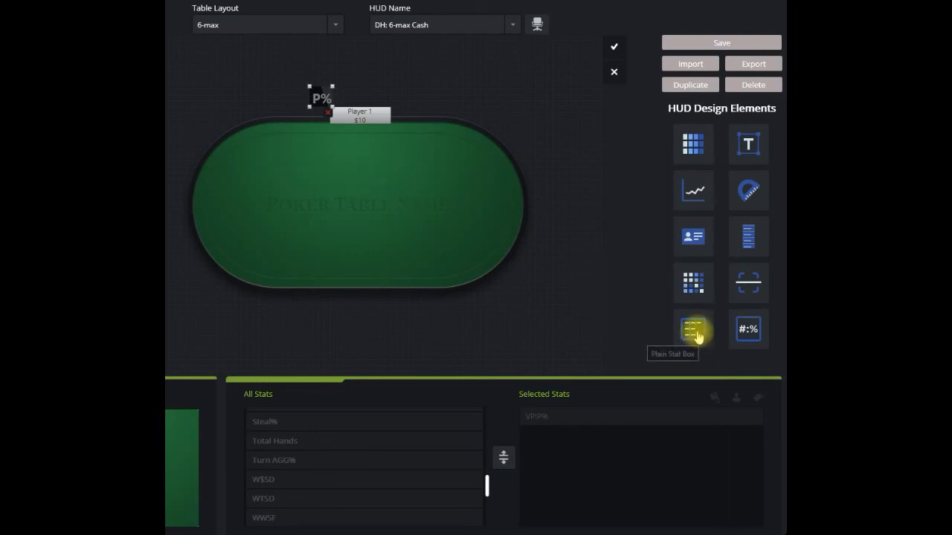
- Place a second Plain Stat Box above the right end of Player 1's label and assign it the PFR% stat
drag(695, 336, 410, 95)
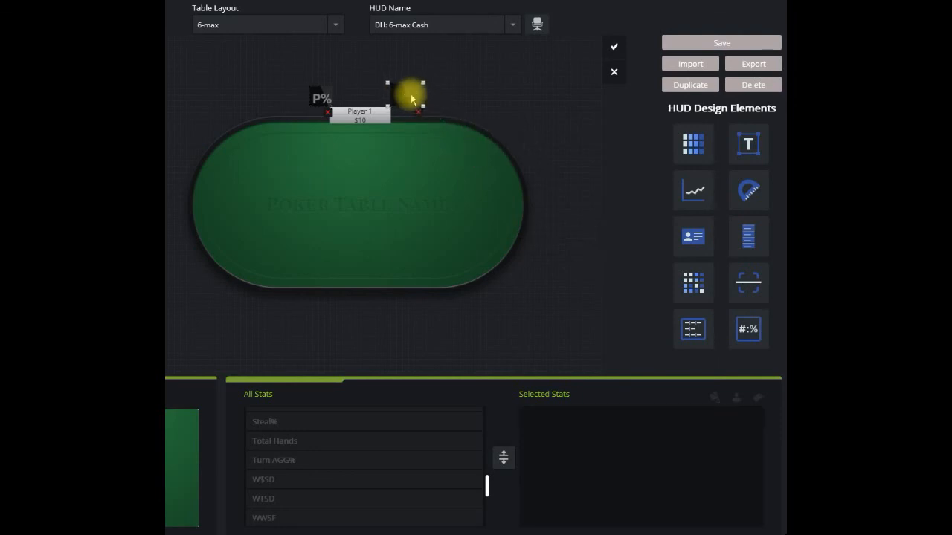
drag(486, 490, 486, 461)
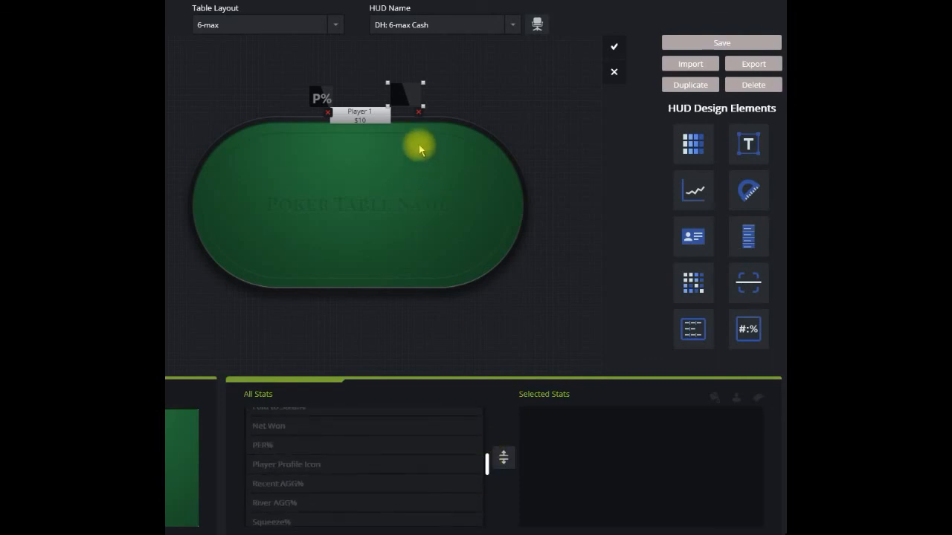
click(404, 105)
drag(315, 444, 588, 446)
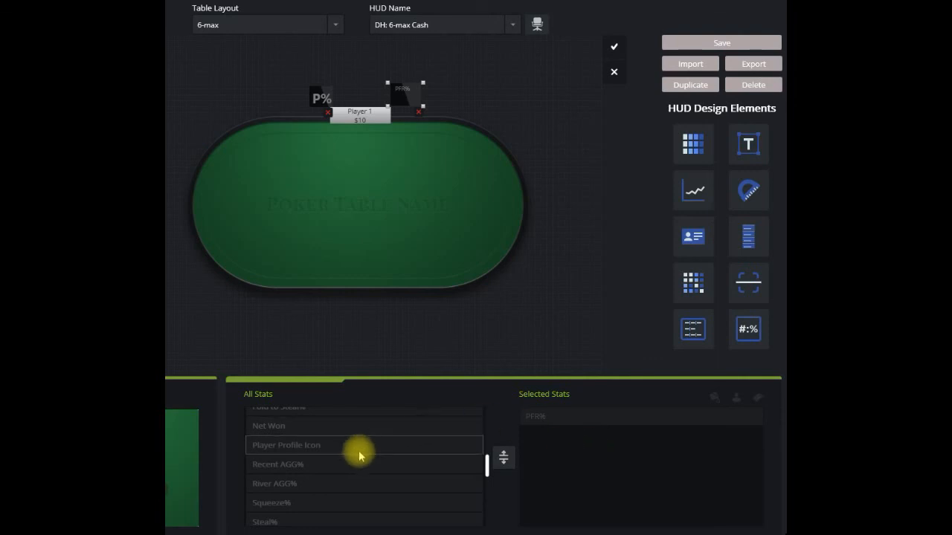
- Add the 3-bet%, AGG% and C-Bet% stats to the second stat box, following PFR%
scroll(359, 455, up, 8)
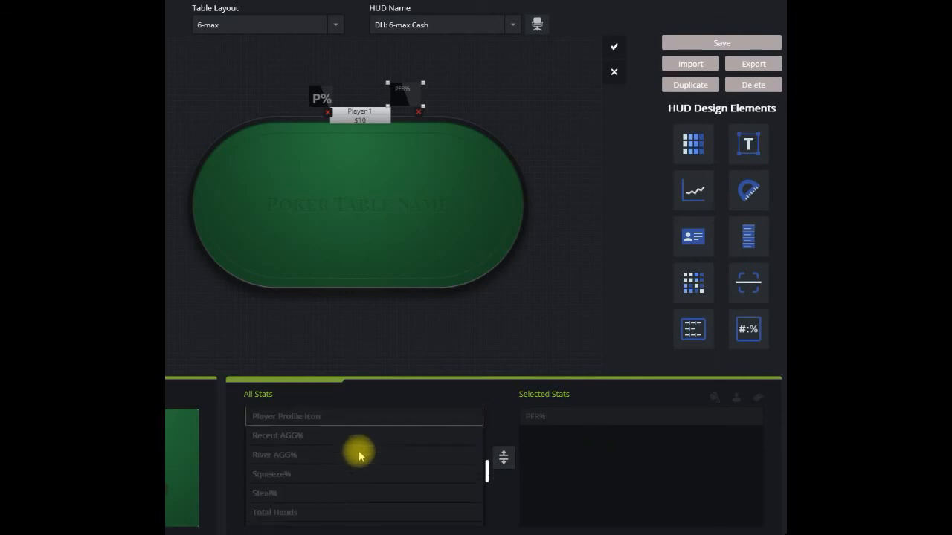
scroll(359, 455, up, 8)
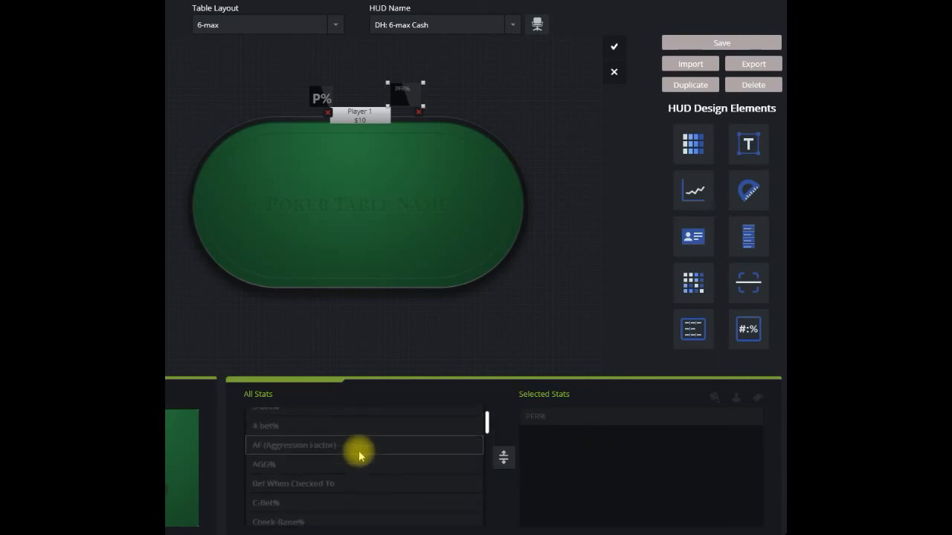
drag(337, 441, 605, 450)
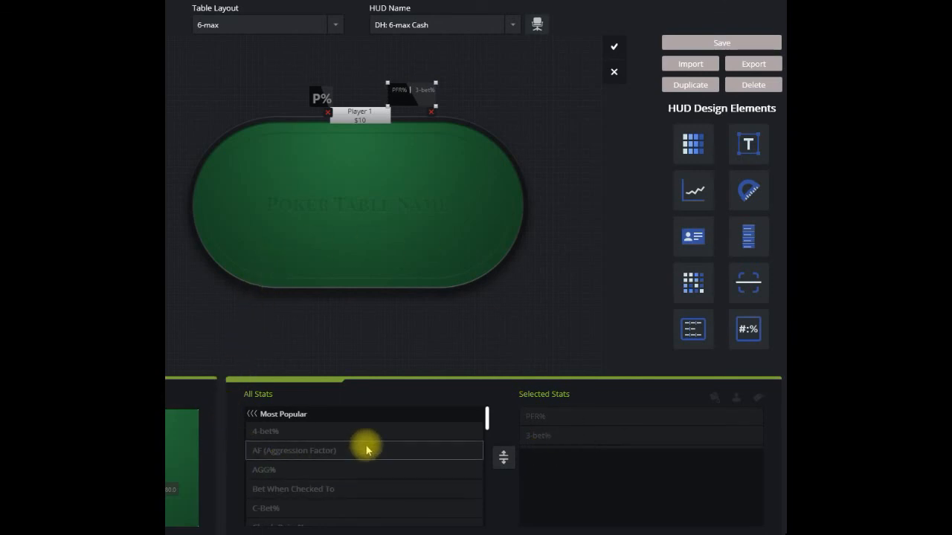
drag(351, 475, 616, 480)
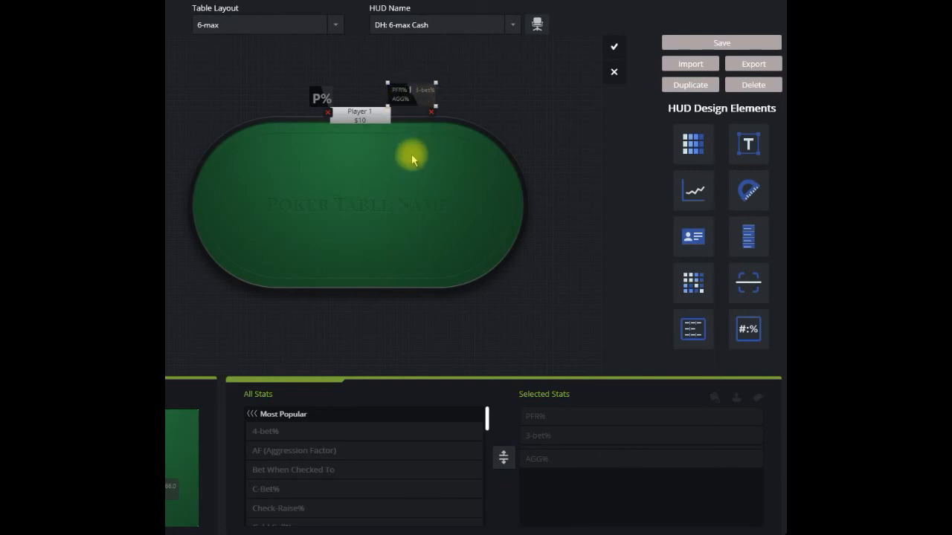
drag(372, 485, 611, 503)
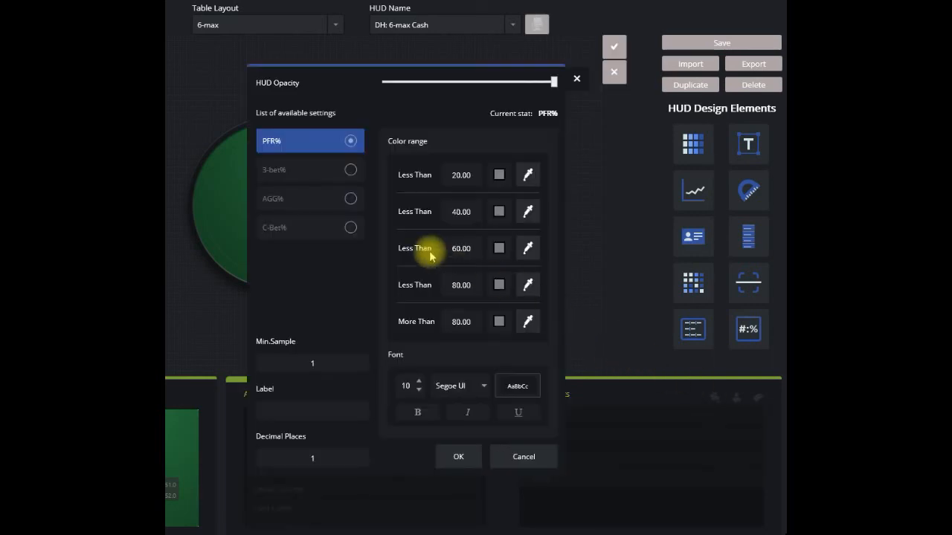
- Set the AGG% stat in the second stat box to 0 decimal places
click(332, 179)
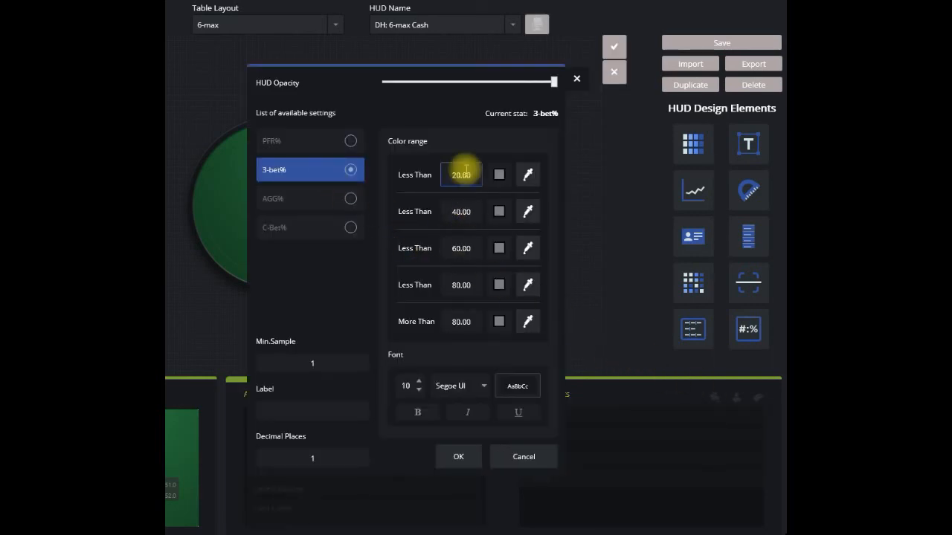
click(318, 460)
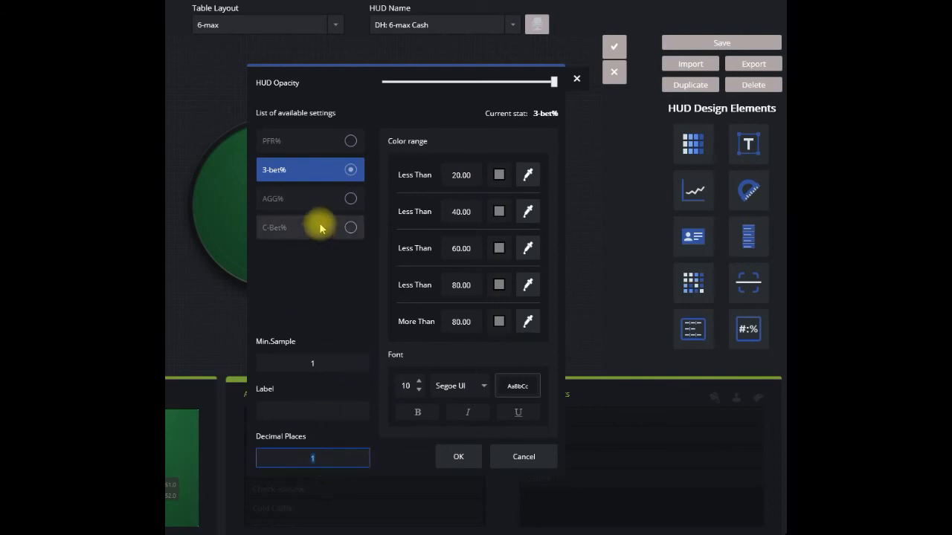
click(418, 385)
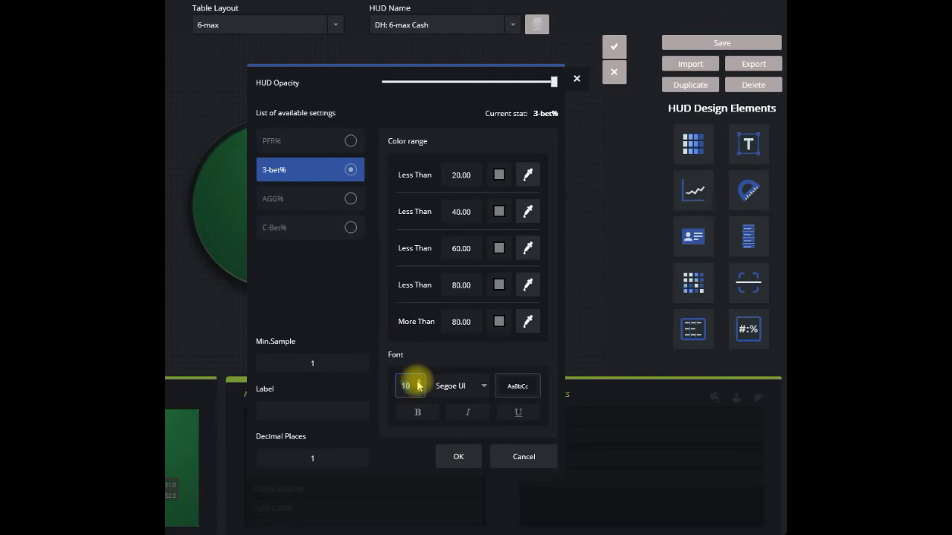
click(316, 198)
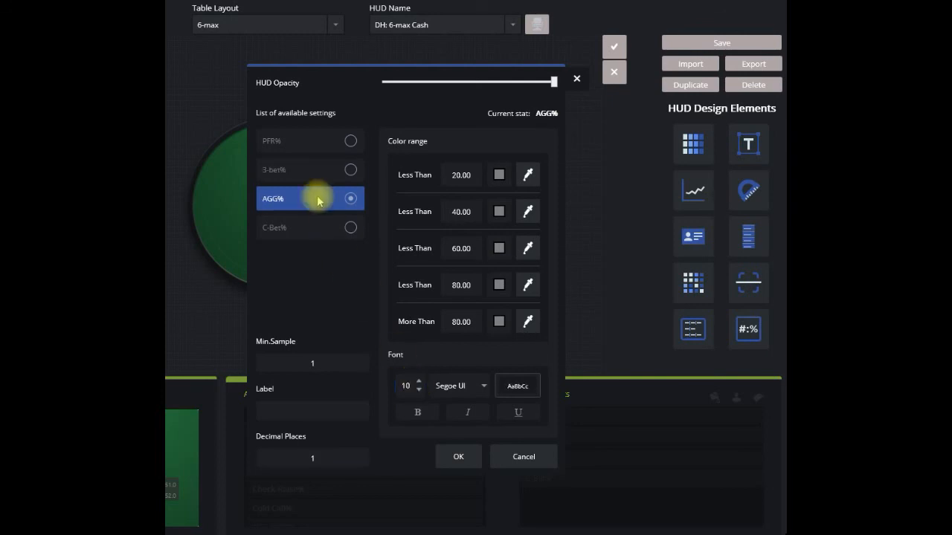
click(327, 459)
key(BackSpace)
text(0)
- Set the 3-bet% stat's font to size 12 and bold
click(418, 381)
click(419, 381)
click(417, 412)
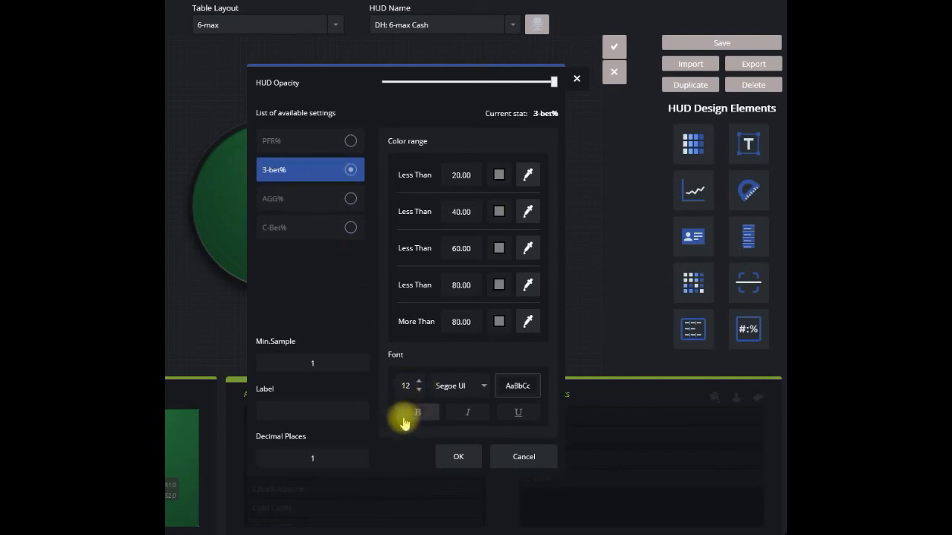
- Set the C-Bet% stat to 0 decimal places with a bold size 12 font and apply the stat settings
click(334, 221)
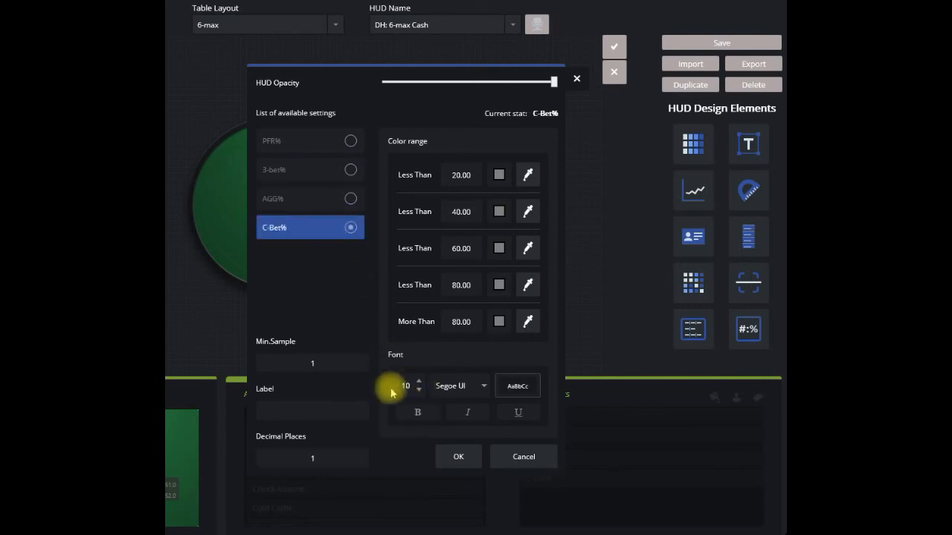
click(329, 462)
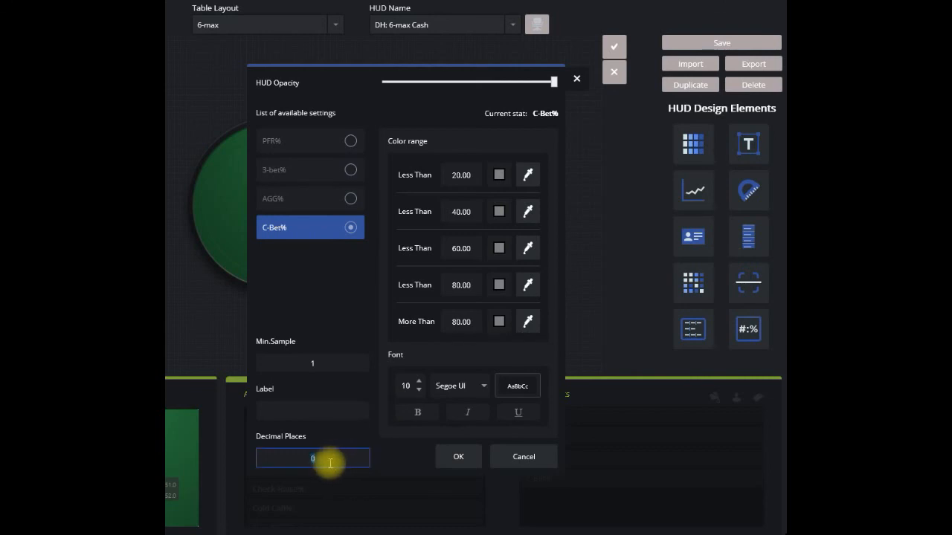
click(419, 381)
click(419, 381)
click(414, 411)
click(457, 457)
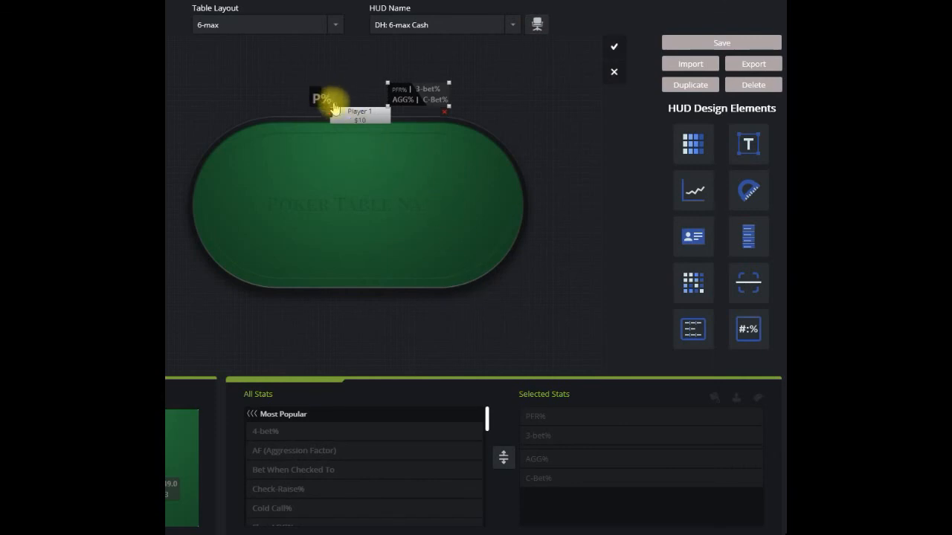
- Set the PFR% stat's font to size 12 and bold, and apply the settings
click(715, 398)
click(417, 383)
click(419, 382)
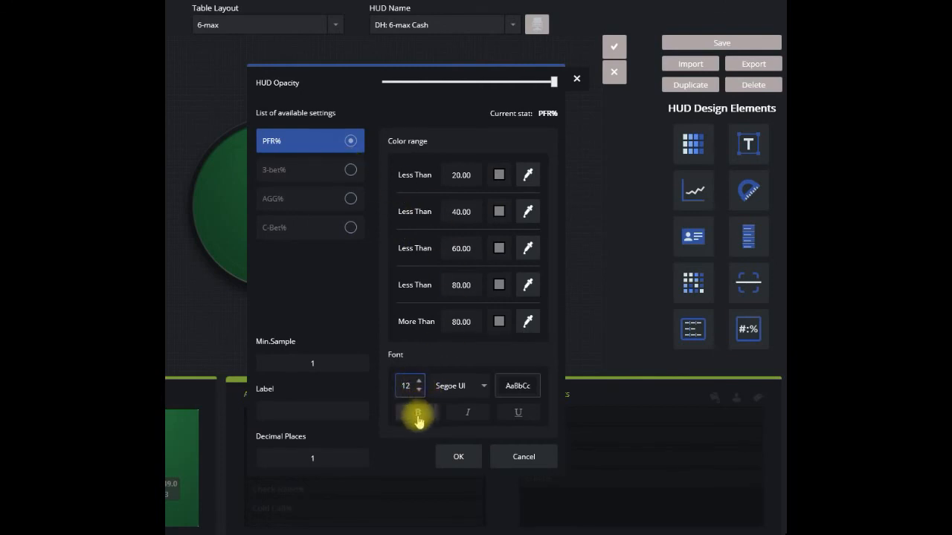
click(418, 413)
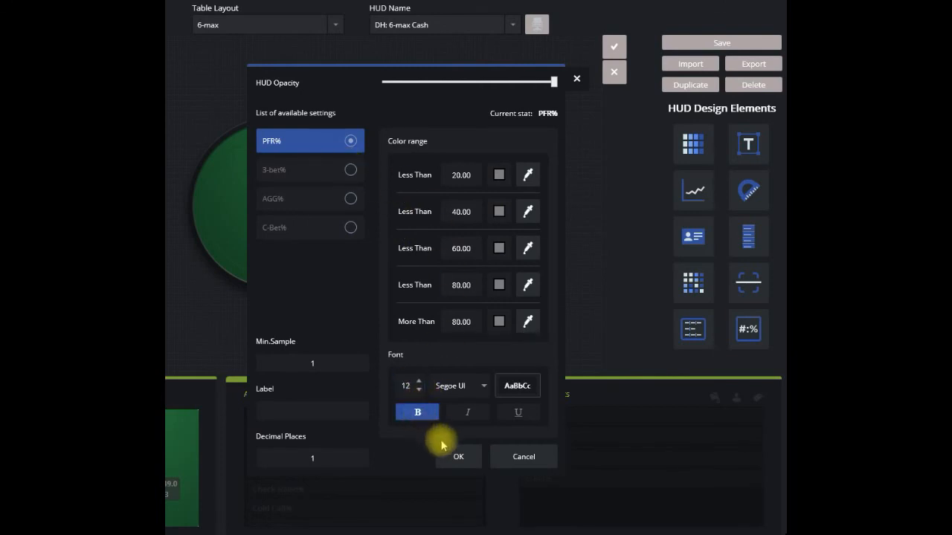
click(448, 455)
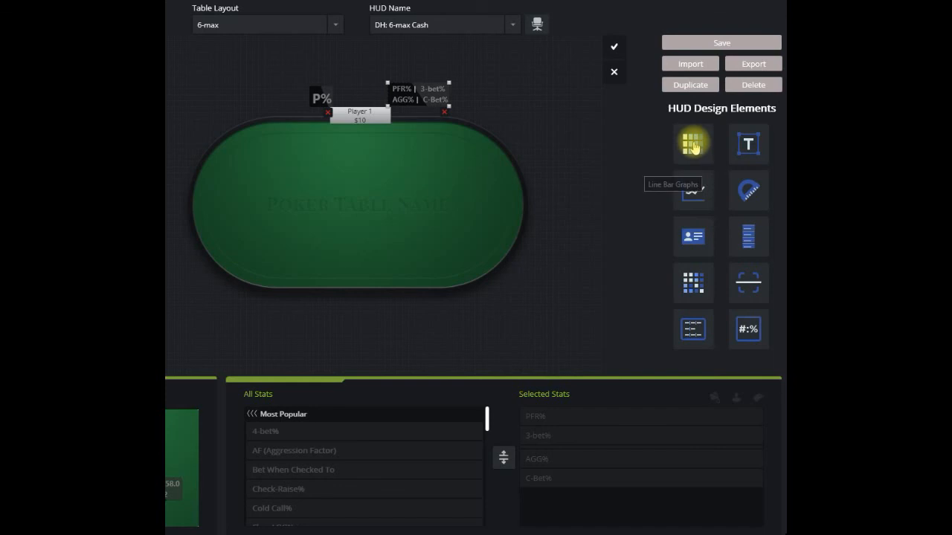
- Attach a Line Bar Graphs popup to the second stat box and add the positional stat UO-PFR EP to it
double_click(404, 97)
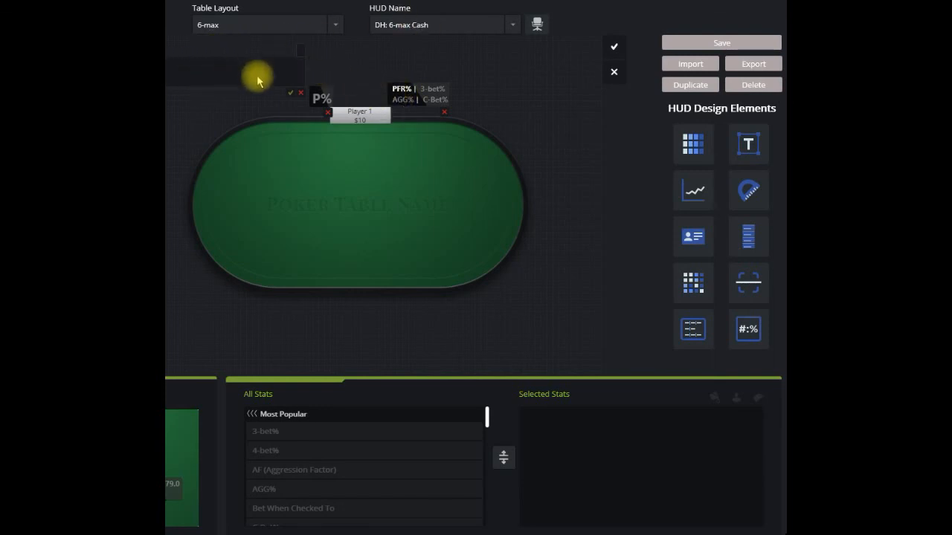
click(250, 415)
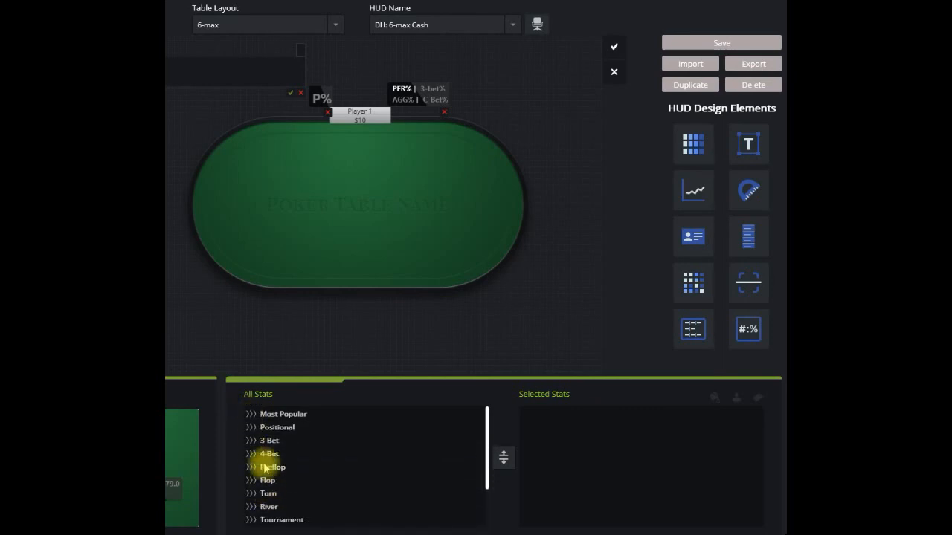
click(251, 429)
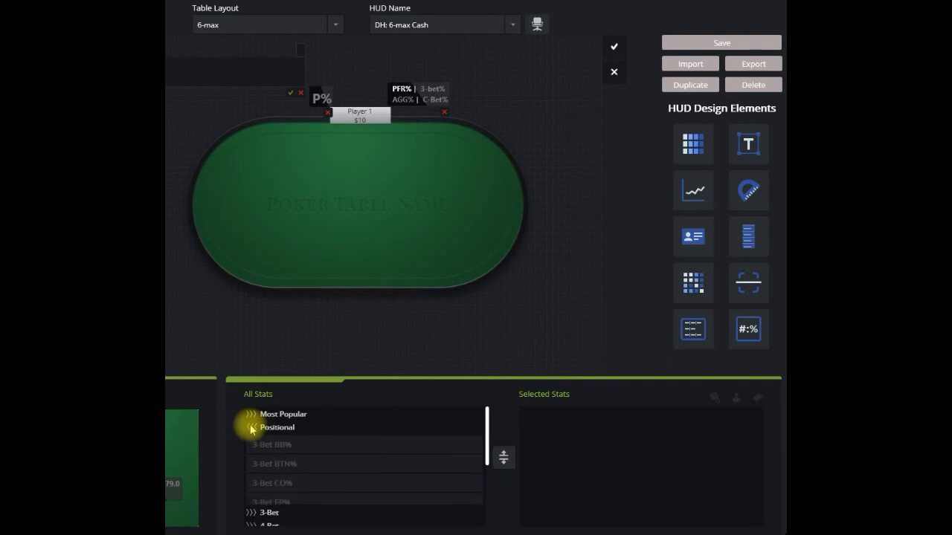
drag(487, 418, 487, 486)
drag(354, 463, 612, 438)
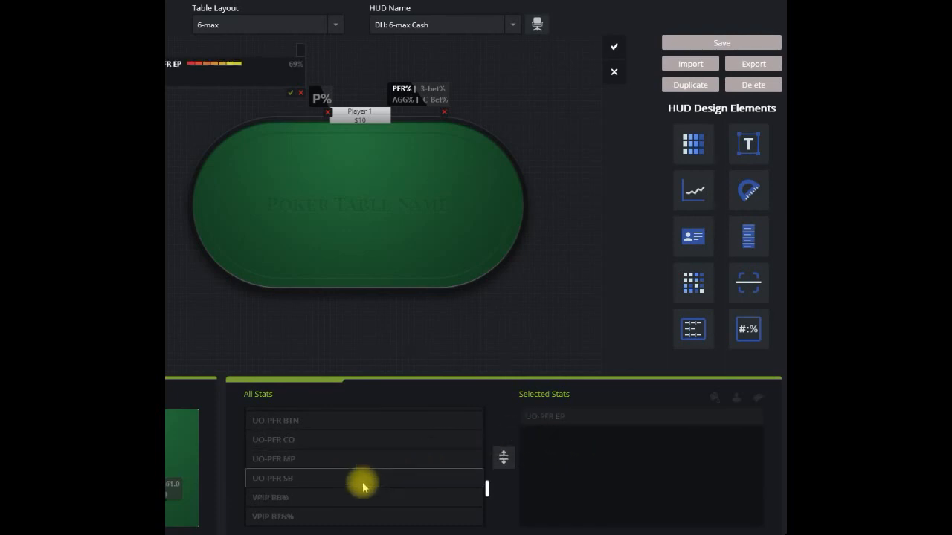
- Add the UO-PFR MP, CO, BTN, SB and BB stats to the bar graph popup, in that order
drag(345, 461, 573, 471)
drag(366, 446, 602, 466)
drag(379, 427, 631, 495)
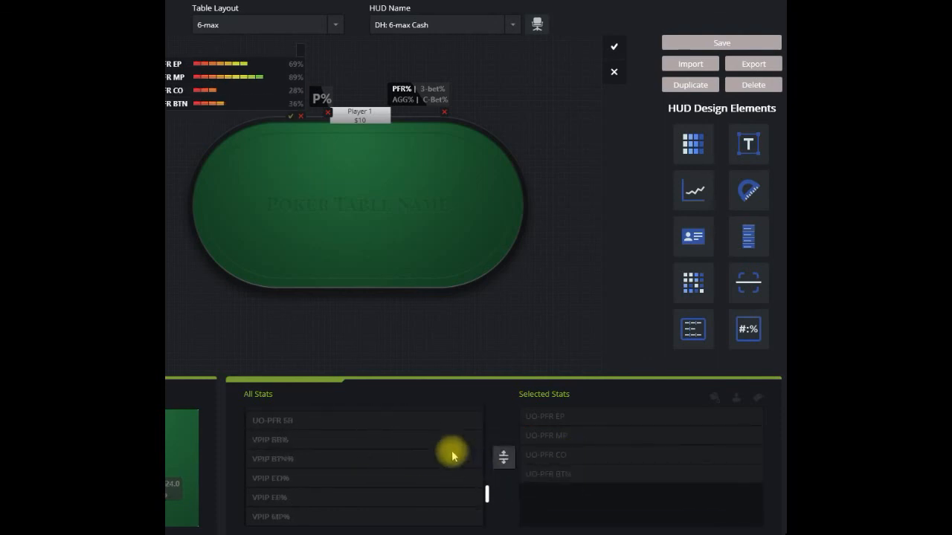
drag(359, 424, 625, 495)
scroll(396, 467, up, 1)
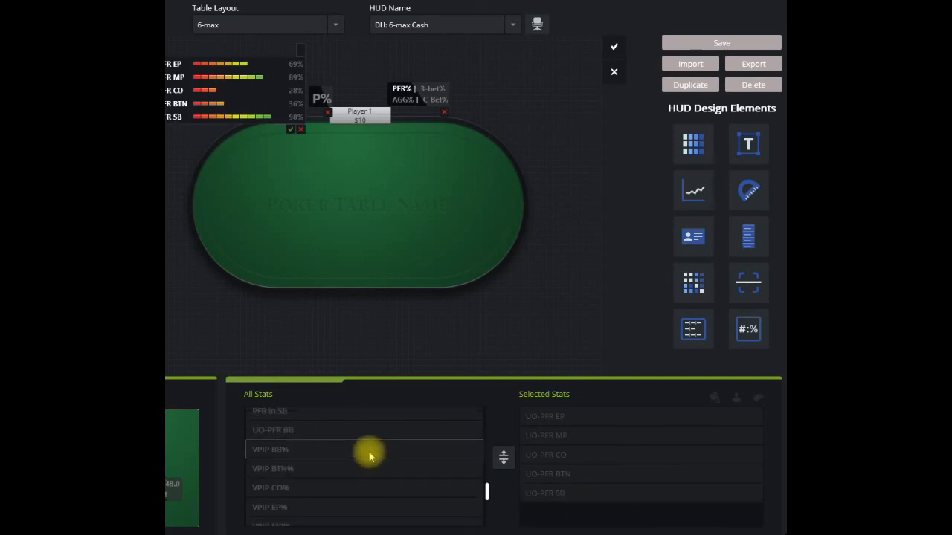
drag(350, 433, 621, 522)
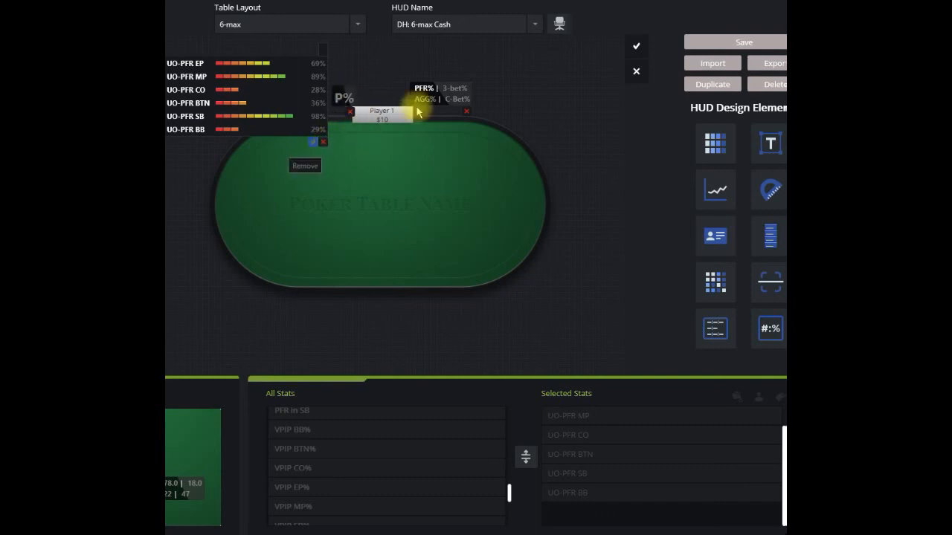
- Apply the bar graph popup, and reopen it from the second stat box to check it before closing it
click(316, 143)
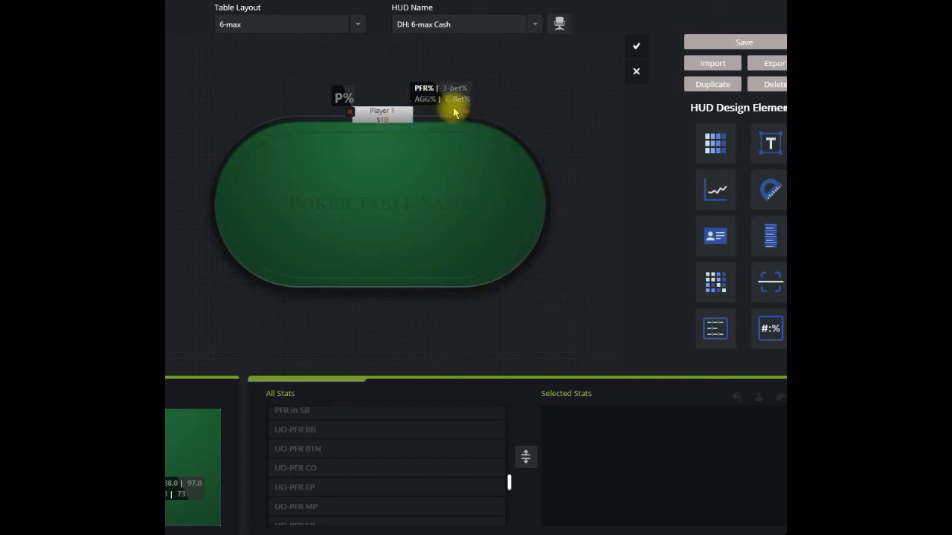
click(426, 93)
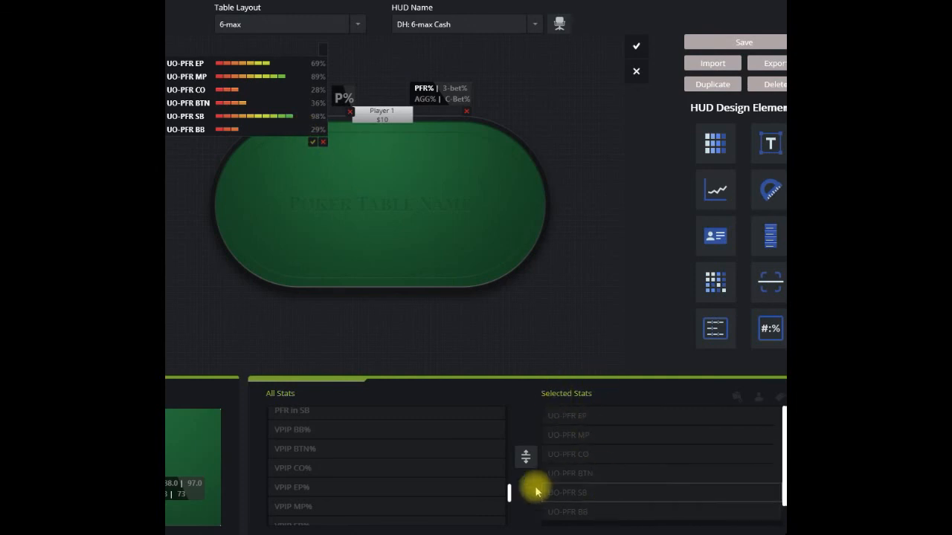
click(323, 146)
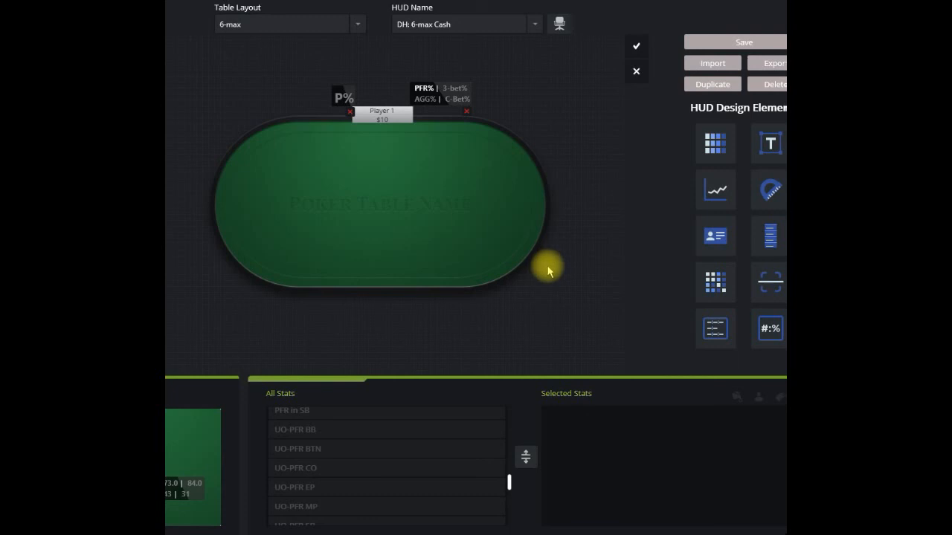
- Place the small vertical meter element directly beside Player 1's VPIP% stat box
drag(770, 192, 516, 160)
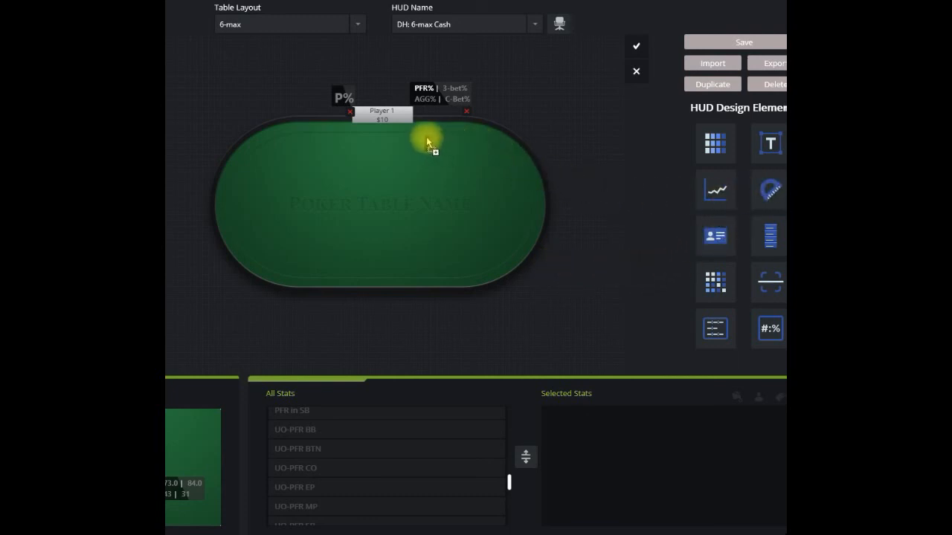
drag(413, 103, 358, 96)
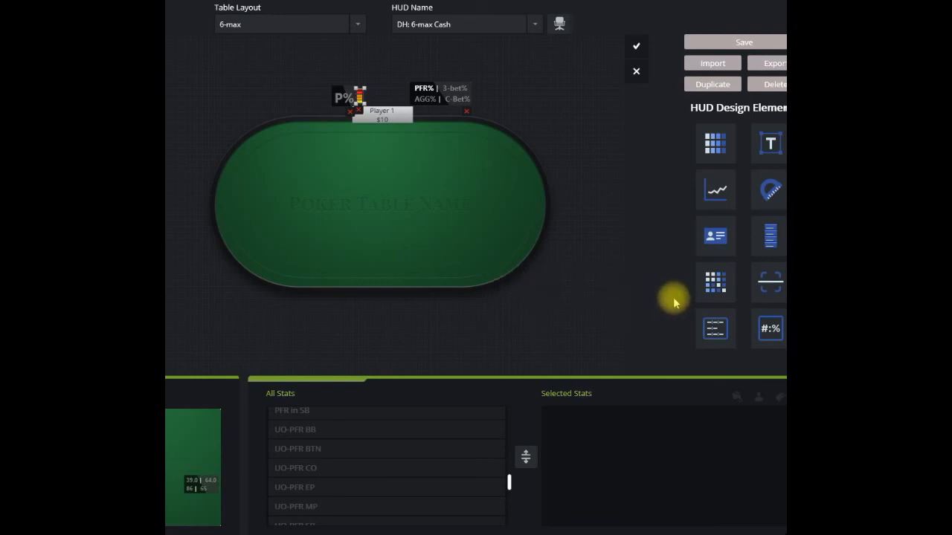
- Place the player profile icon beneath the VPIP% stat box, attach a Graph popup to it and close the popup
mouse_move(715, 236)
mouse_down()
mouse_move(404, 131)
mouse_move(333, 71)
mouse_move(329, 117)
mouse_up()
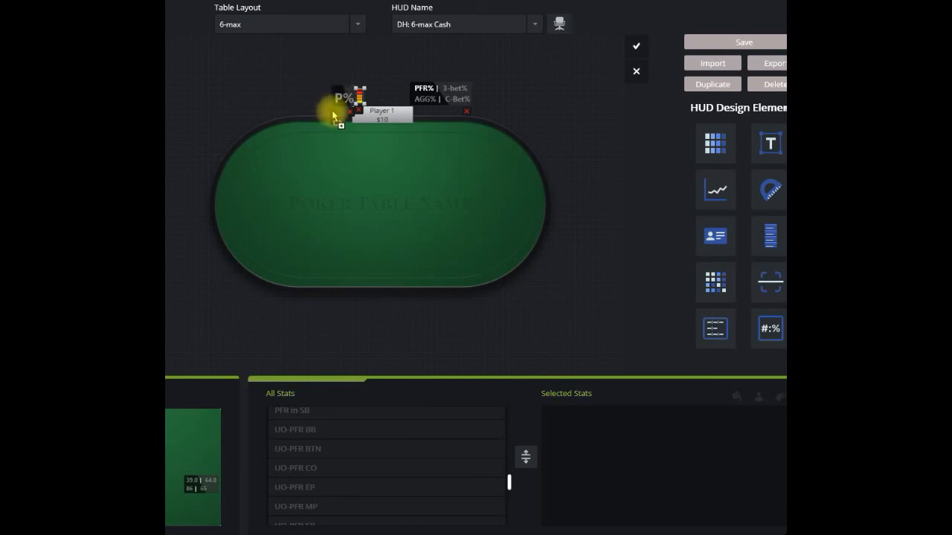
drag(332, 113, 335, 107)
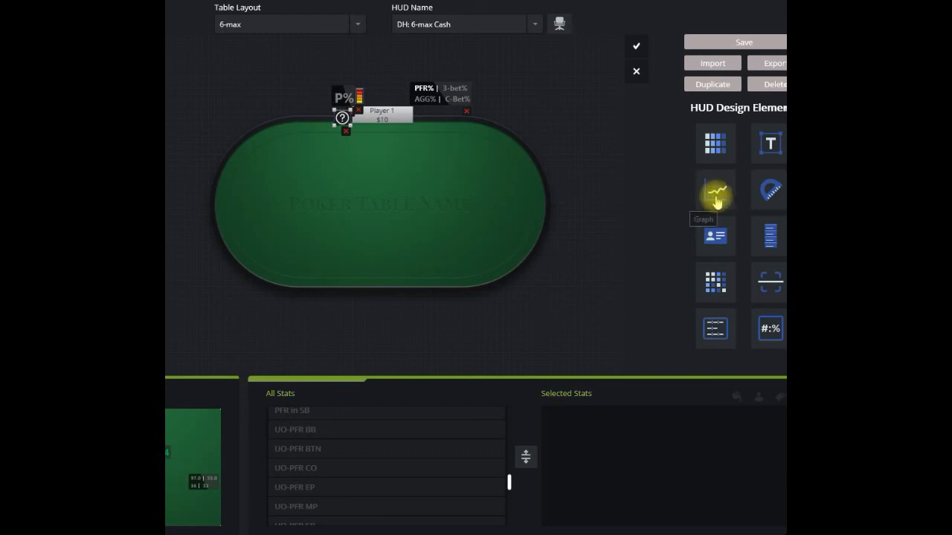
drag(715, 195, 344, 127)
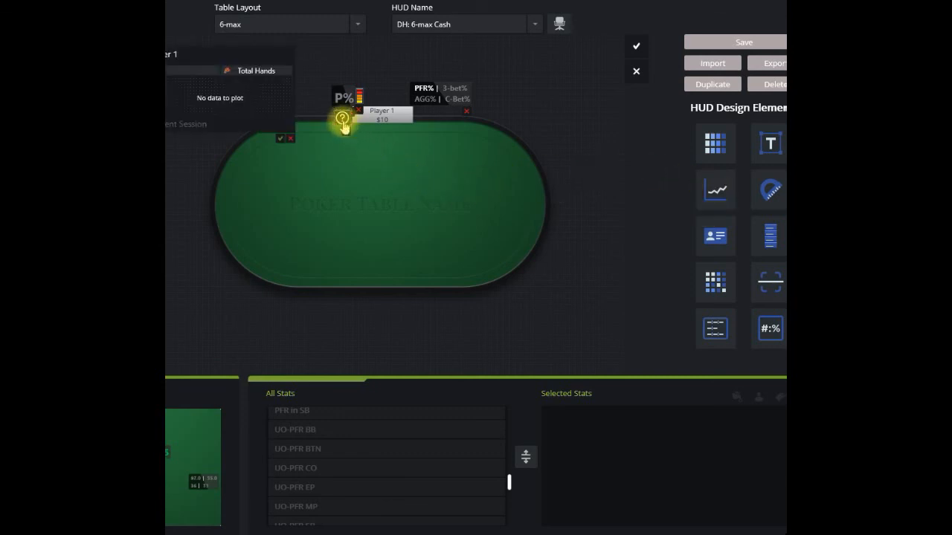
click(289, 139)
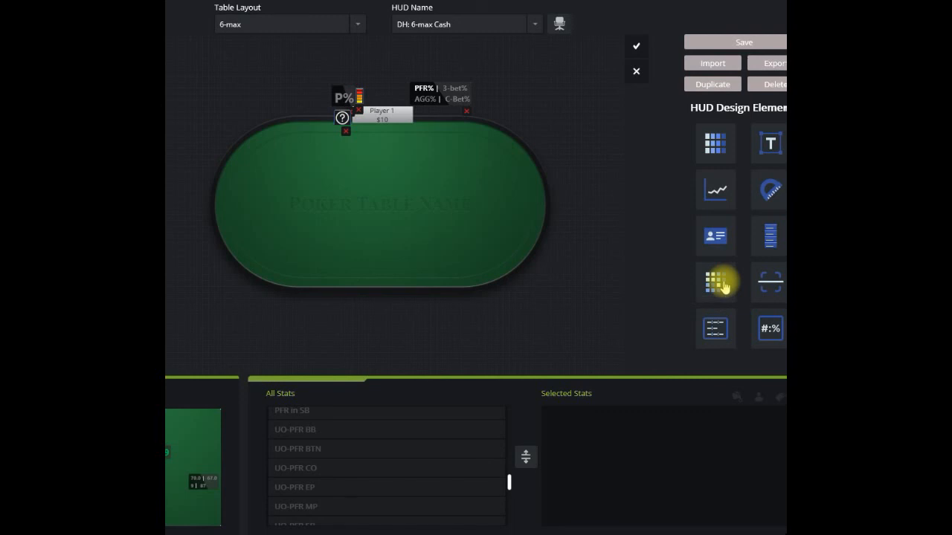
- Attach a heat map of starting hands to the PFR% stat in the second stat box and apply it
drag(725, 286, 425, 89)
drag(716, 286, 422, 93)
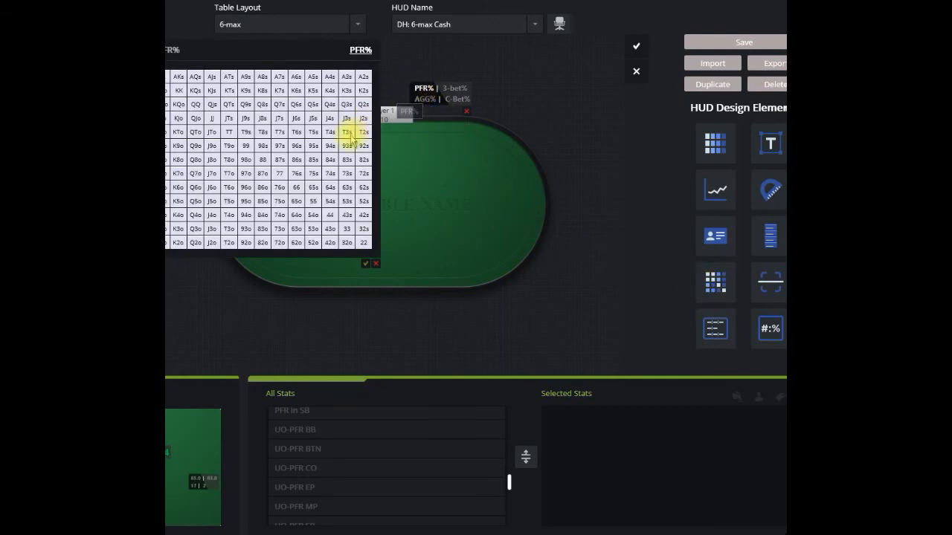
click(364, 265)
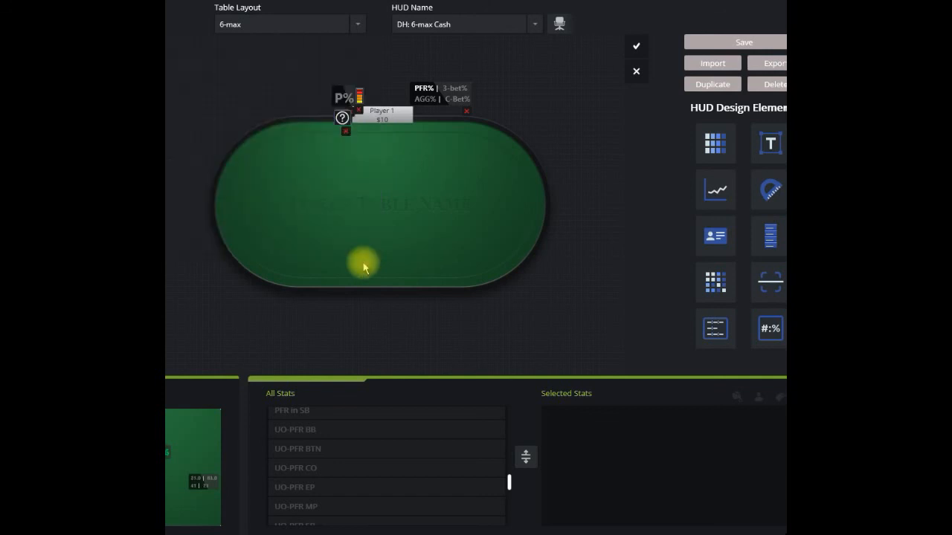
- Reopen the second stat box's heat map and bar graph popups to review them, and close both
click(427, 96)
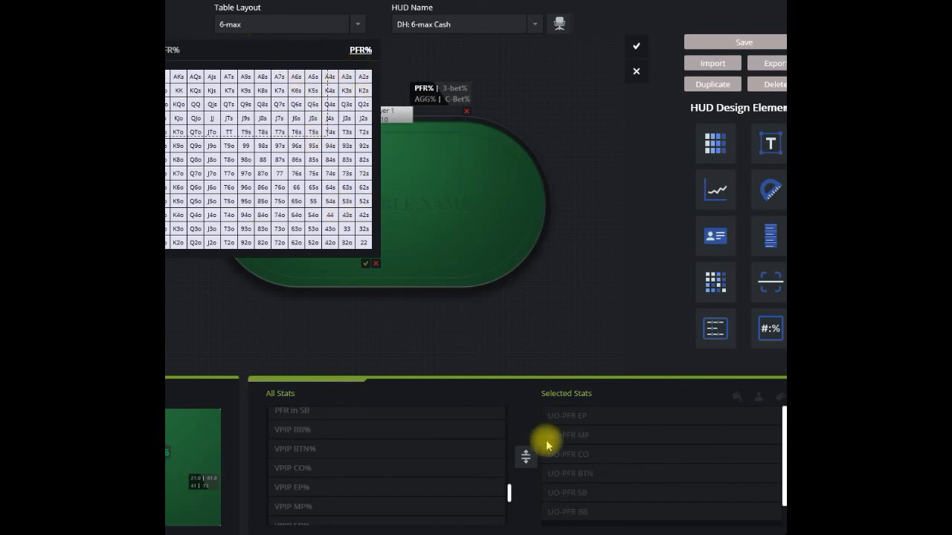
click(365, 264)
click(313, 149)
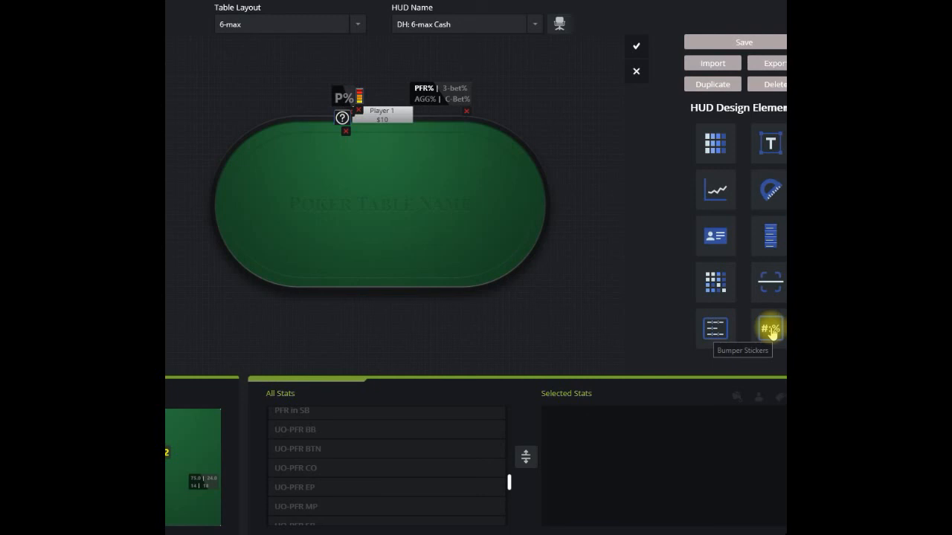
- Place the Bumper Stickers element along the upper edge of the second stat box and open its Pre-Flop Reg sticker settings
drag(771, 333, 510, 196)
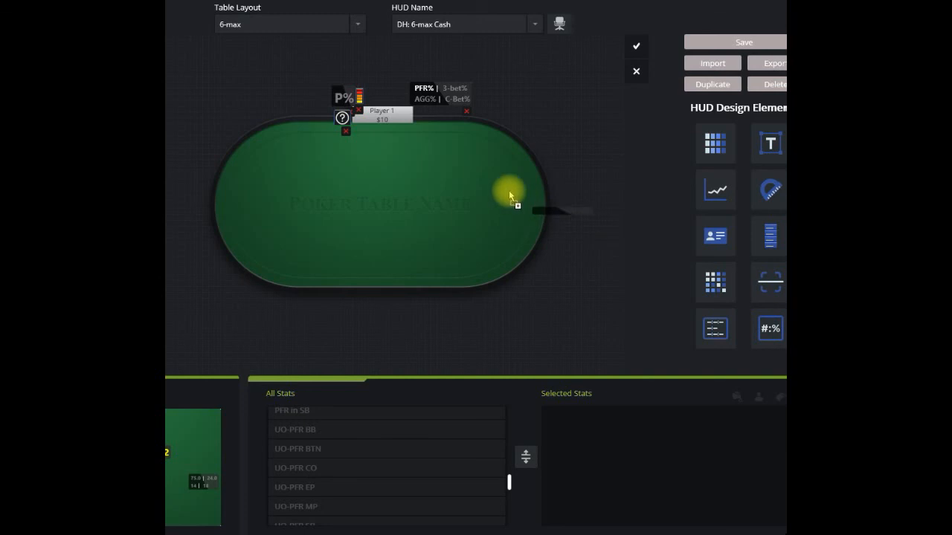
drag(441, 143, 414, 77)
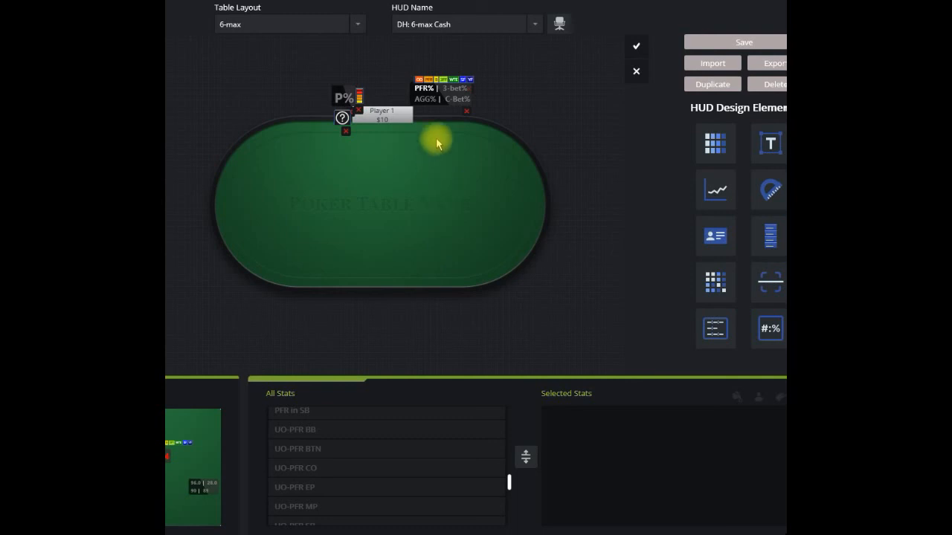
click(778, 401)
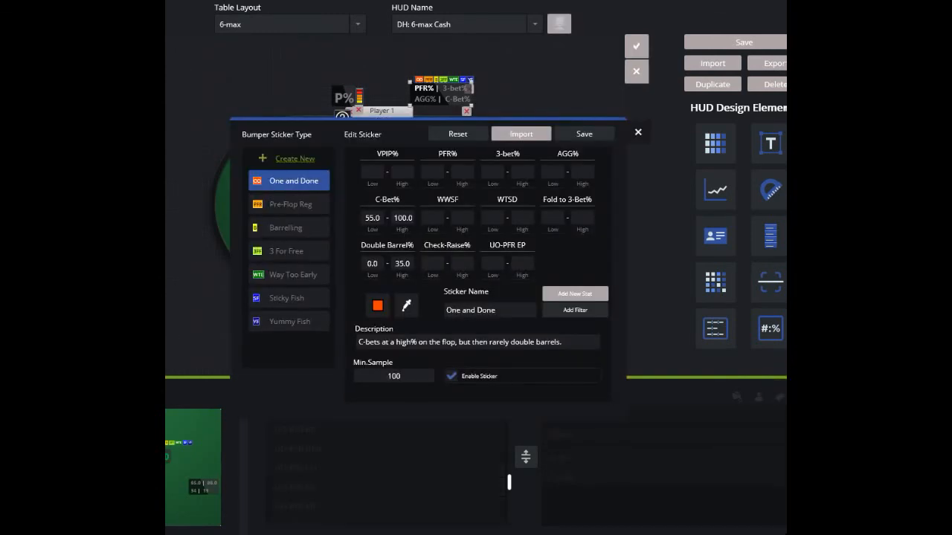
click(300, 207)
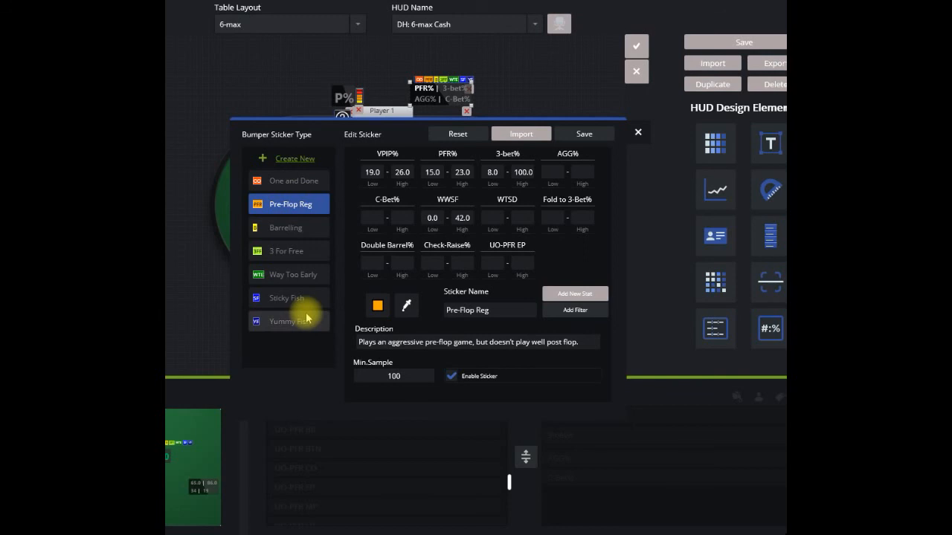
- Close the bumper sticker settings
click(638, 136)
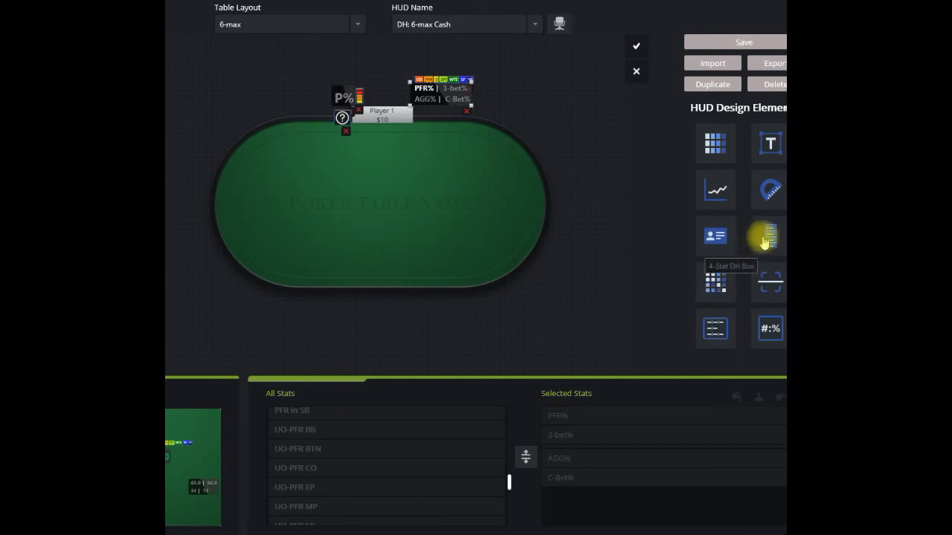
drag(761, 235, 301, 80)
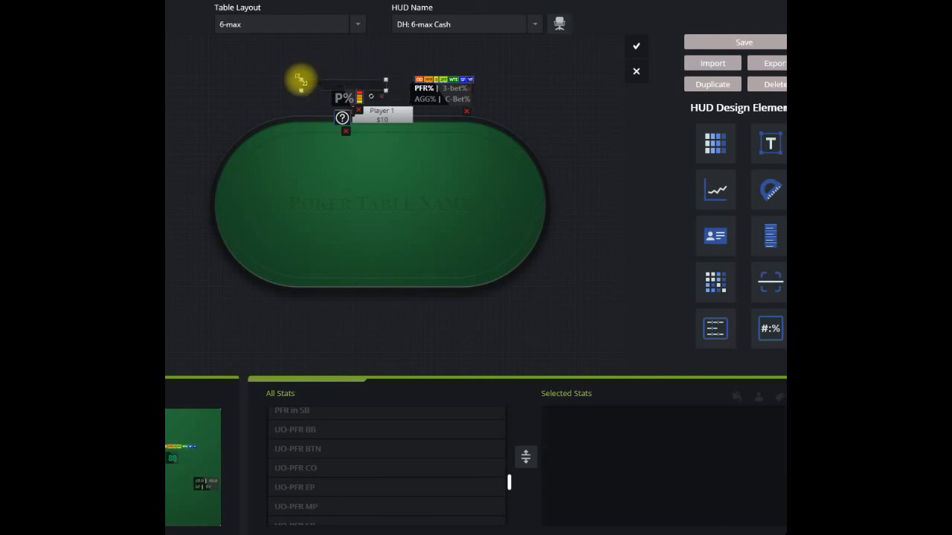
click(371, 97)
drag(311, 87, 321, 80)
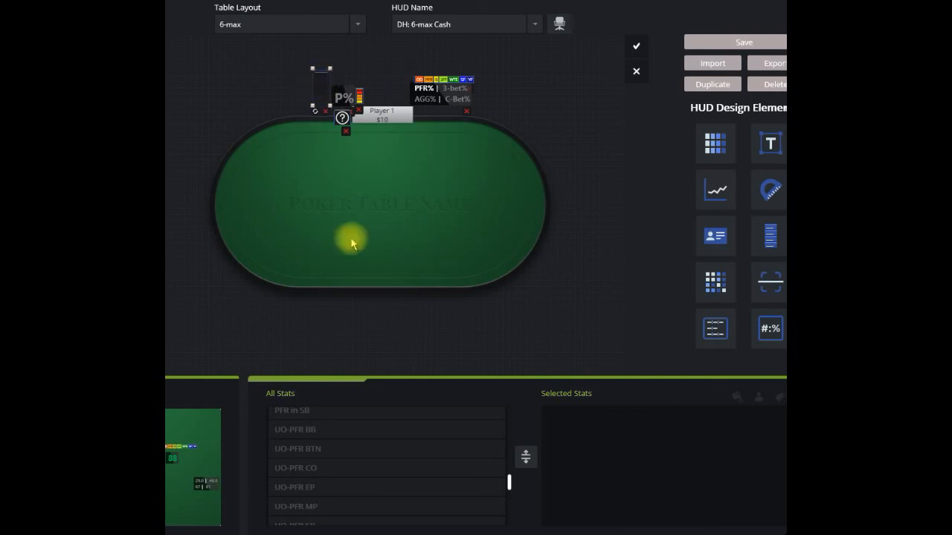
drag(510, 487, 510, 520)
click(325, 111)
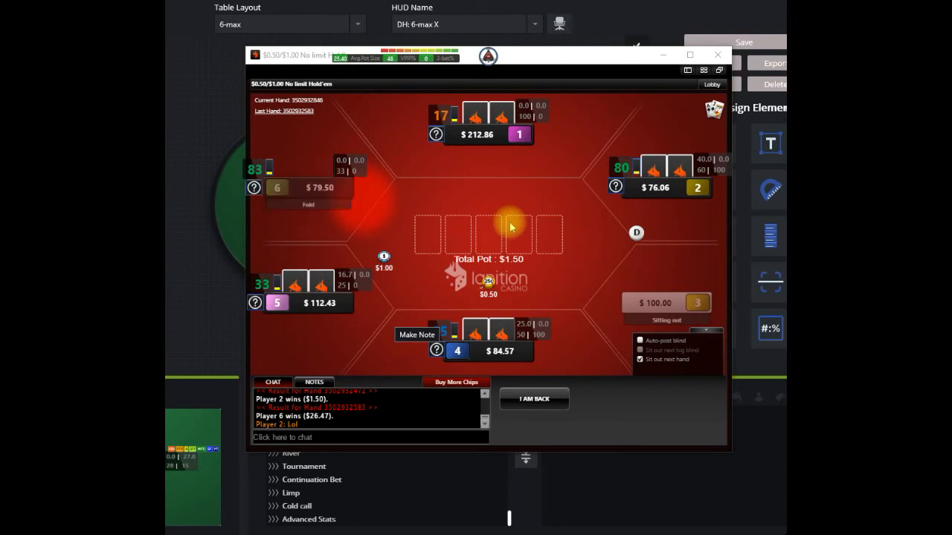
- Save the HUD position for the $0.50/$1.00 No Limit Hold'em table on Ignition Casino
click(489, 58)
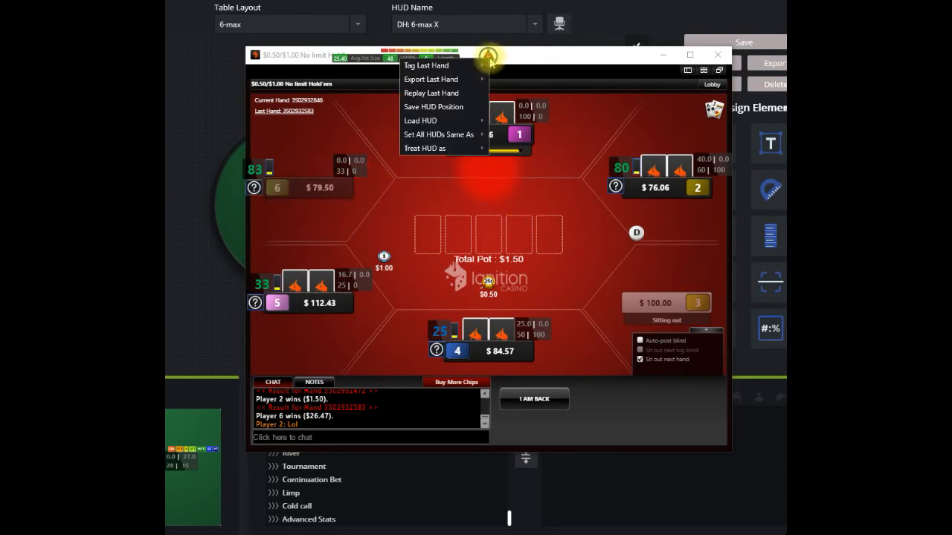
click(458, 108)
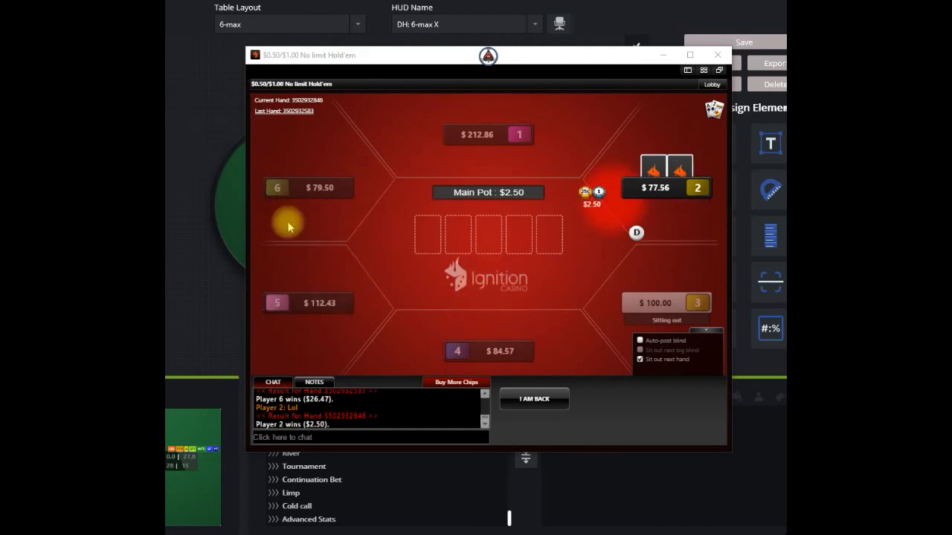
click(448, 230)
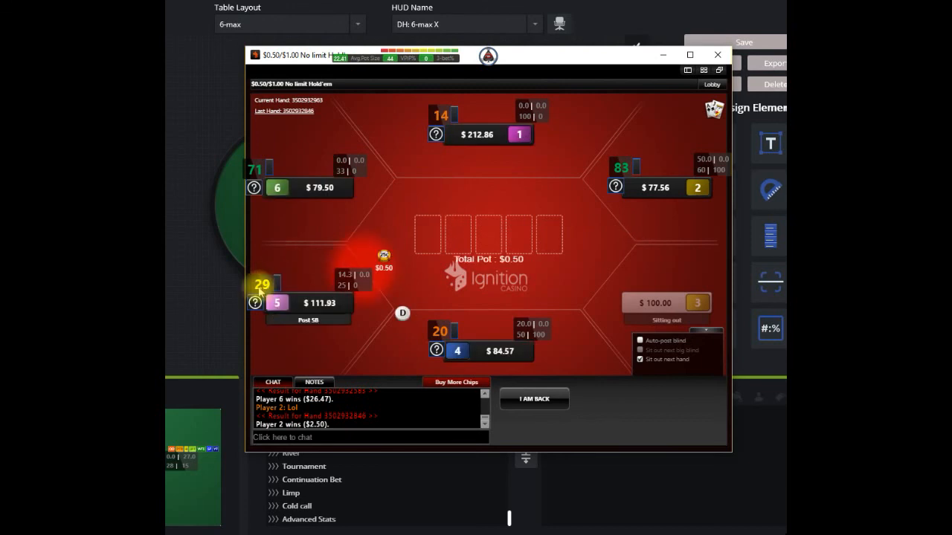
- Return from sitting out, inspect the PFR% popups of seats 4, 6 and 2, and choose to wait for the big blind
mouse_move(258, 288)
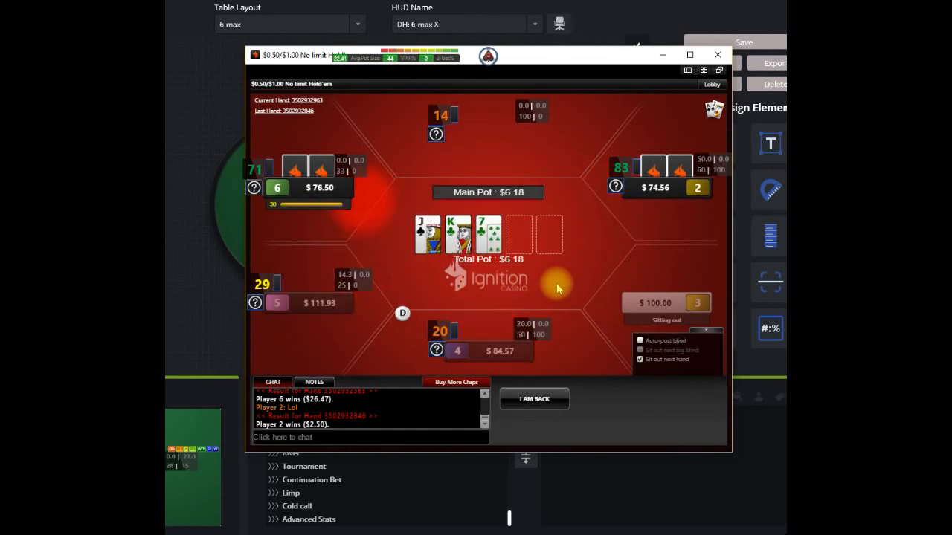
click(542, 405)
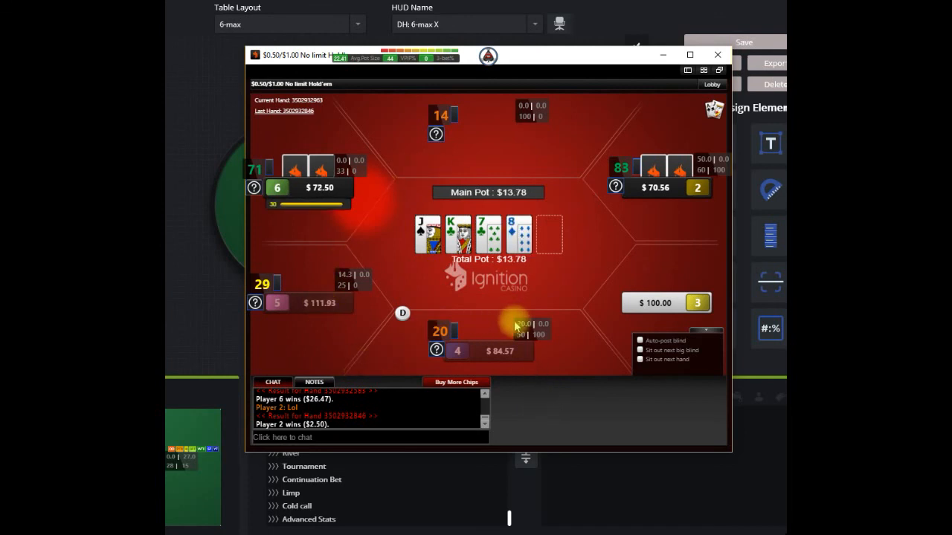
mouse_move(520, 327)
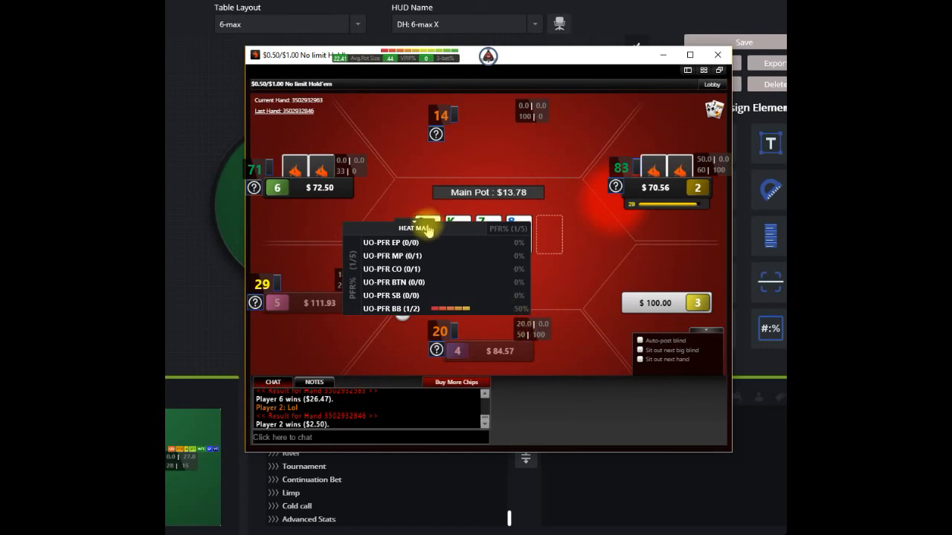
mouse_move(422, 231)
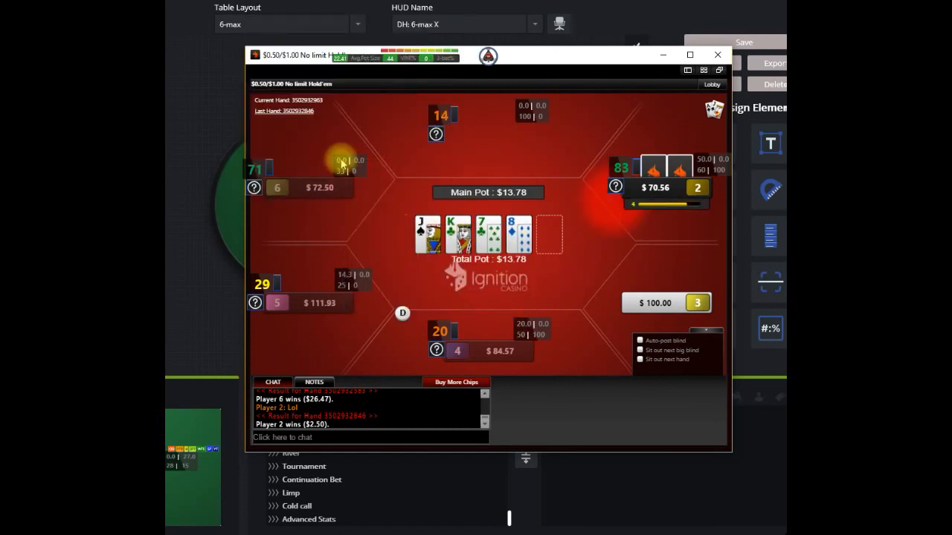
mouse_move(341, 163)
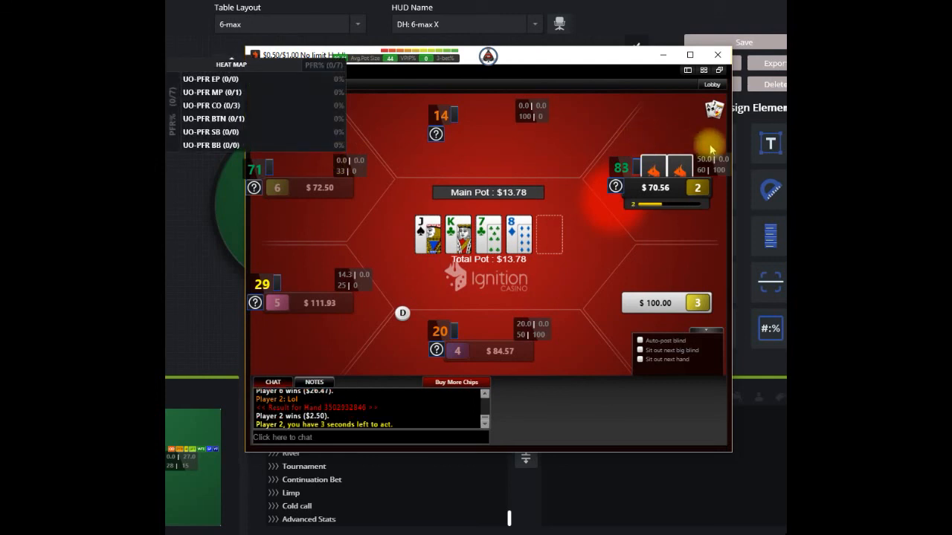
mouse_move(707, 159)
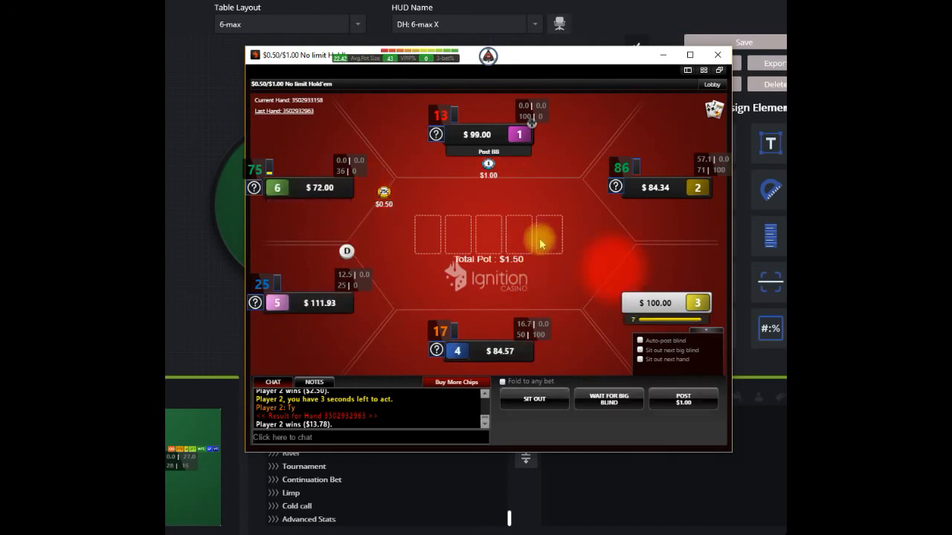
click(598, 396)
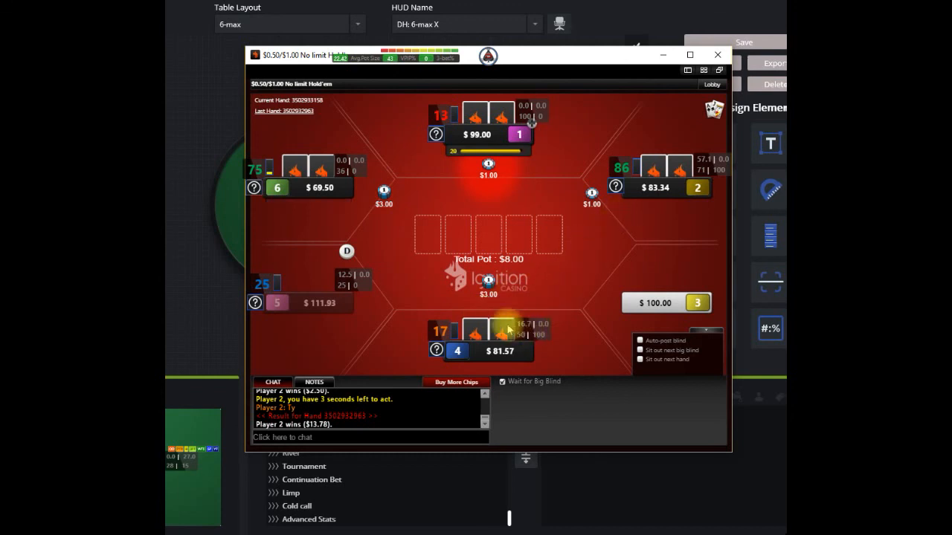
- Shift seat 4's VPIP% box and profile icon slightly, and look over the table's HUD options for saving the position
mouse_move(510, 336)
mouse_down()
mouse_move(525, 309)
mouse_move(526, 338)
mouse_up()
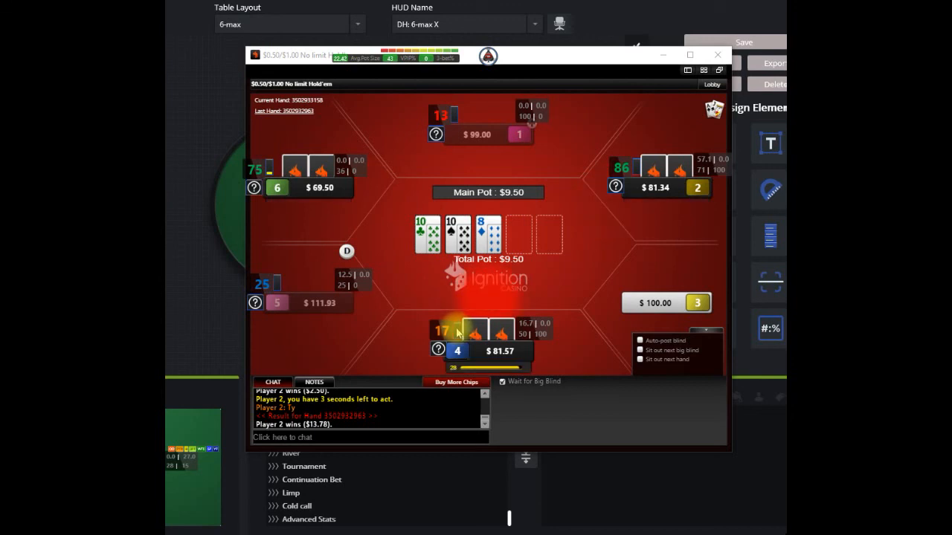
click(488, 56)
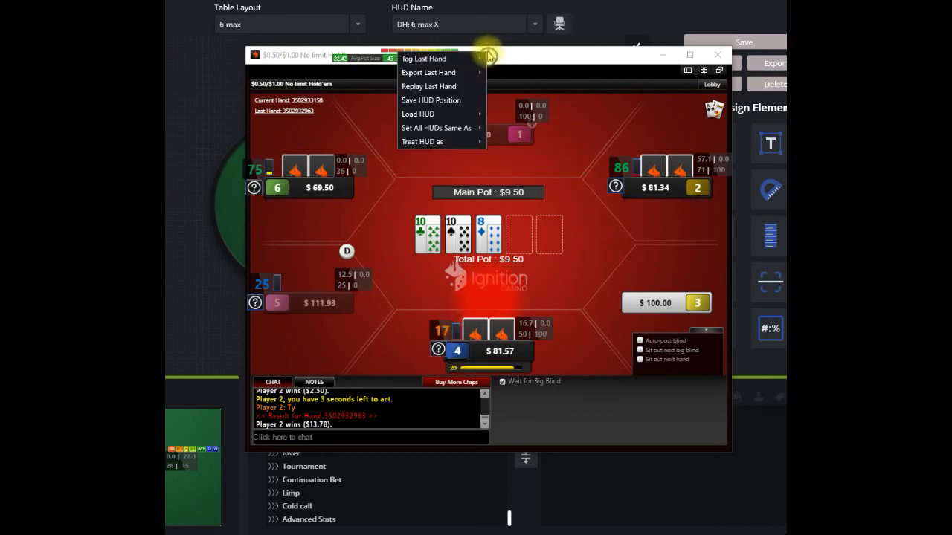
click(560, 266)
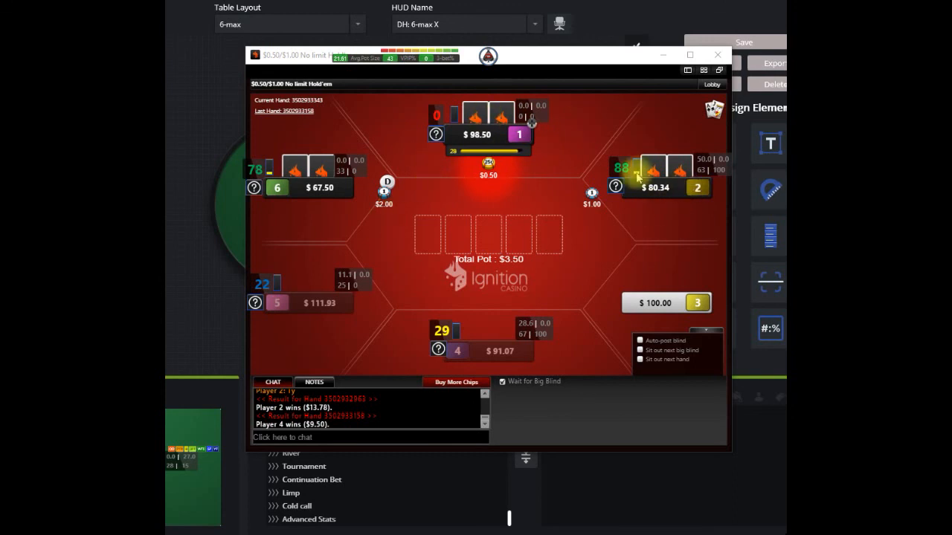
- Review the seat choices for setting all HUDs the same, leave them unapplied, and sit out at the table
click(487, 57)
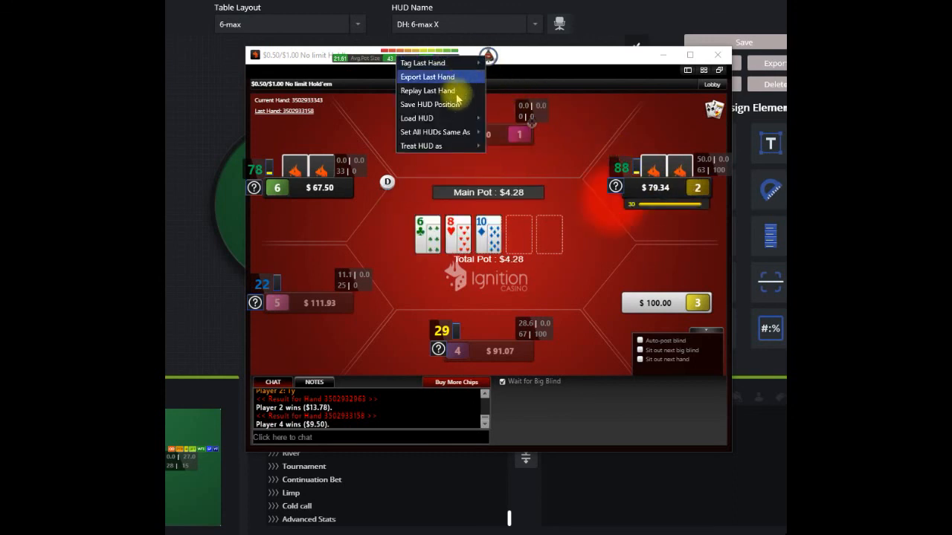
mouse_move(448, 134)
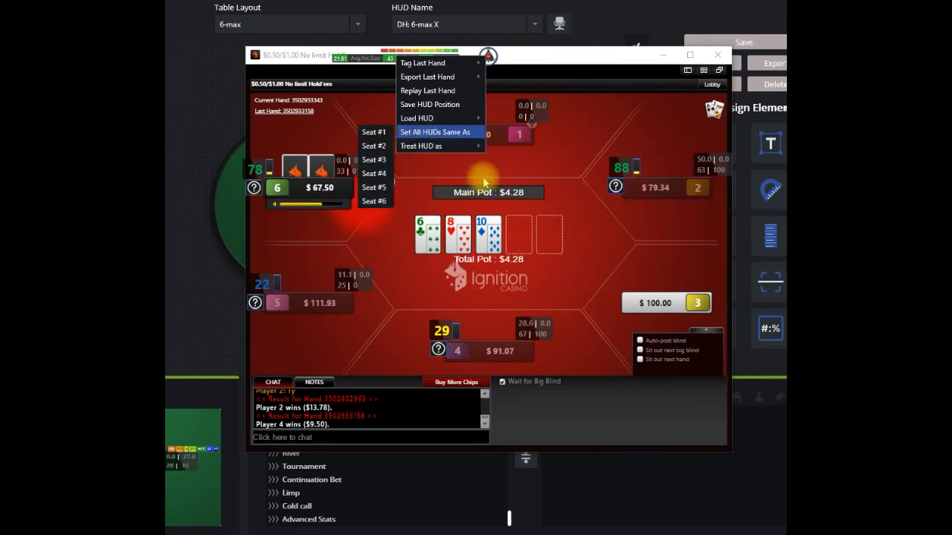
click(547, 171)
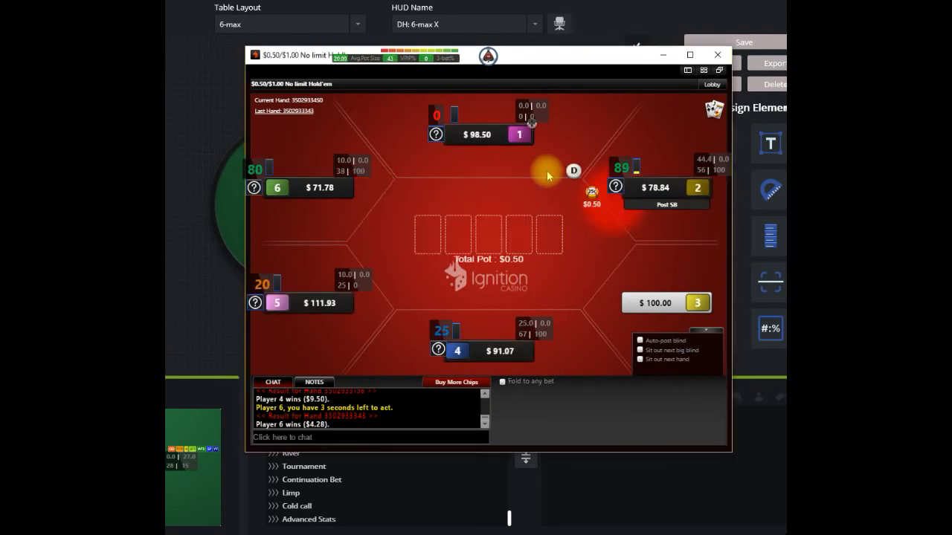
click(540, 400)
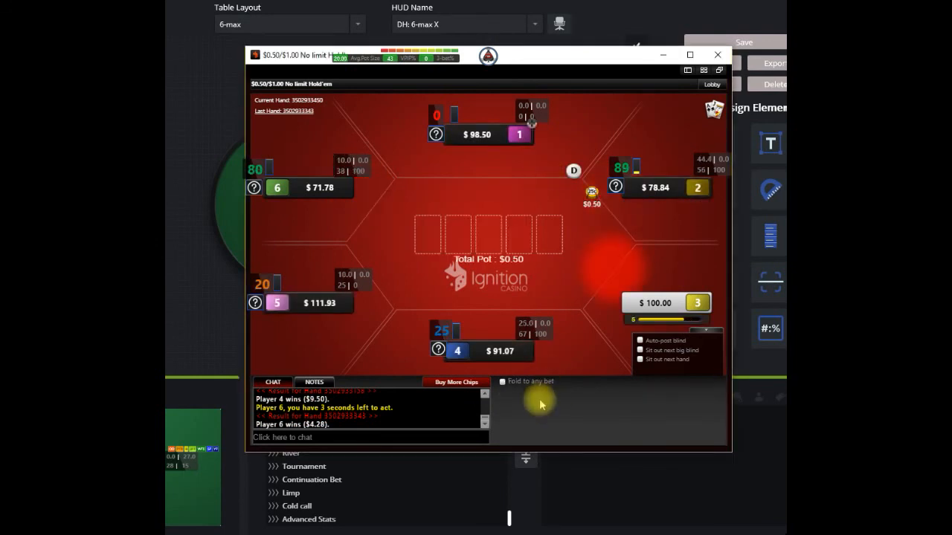